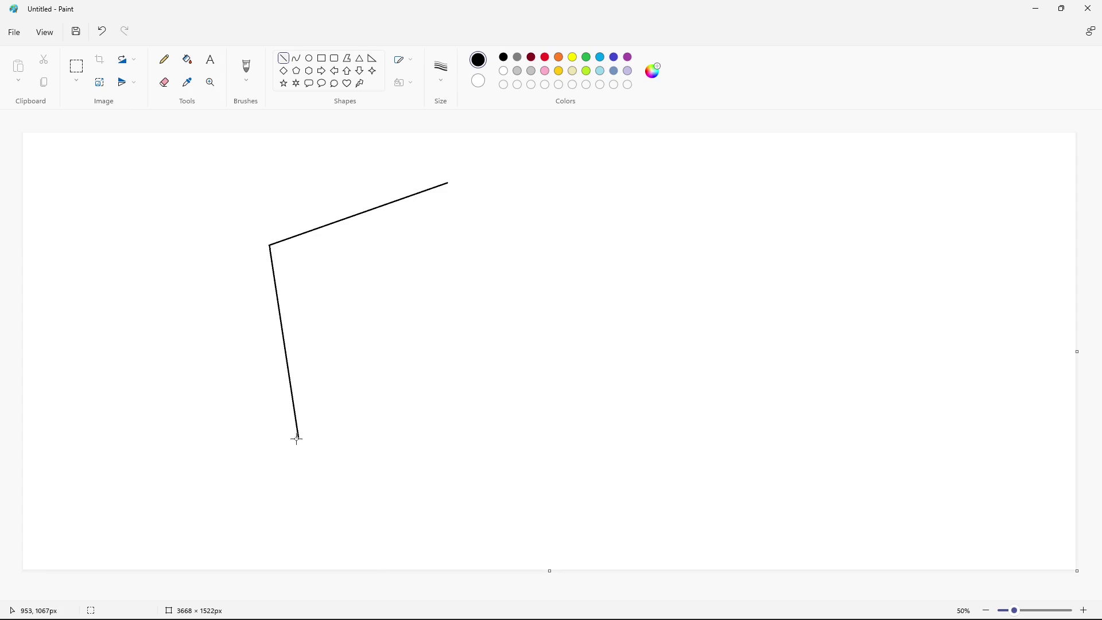
Complete the black quadrilateral outline by drawing its bottom and right sides as straight lines
left_click_drag(297, 439, 512, 385)
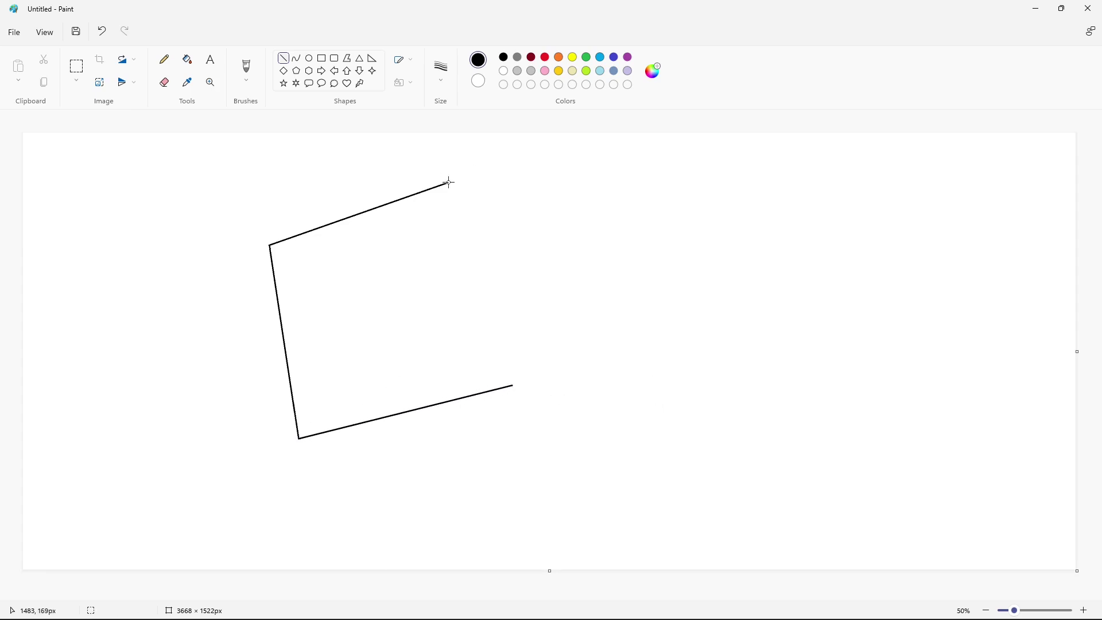
left_click_drag(449, 183, 514, 385)
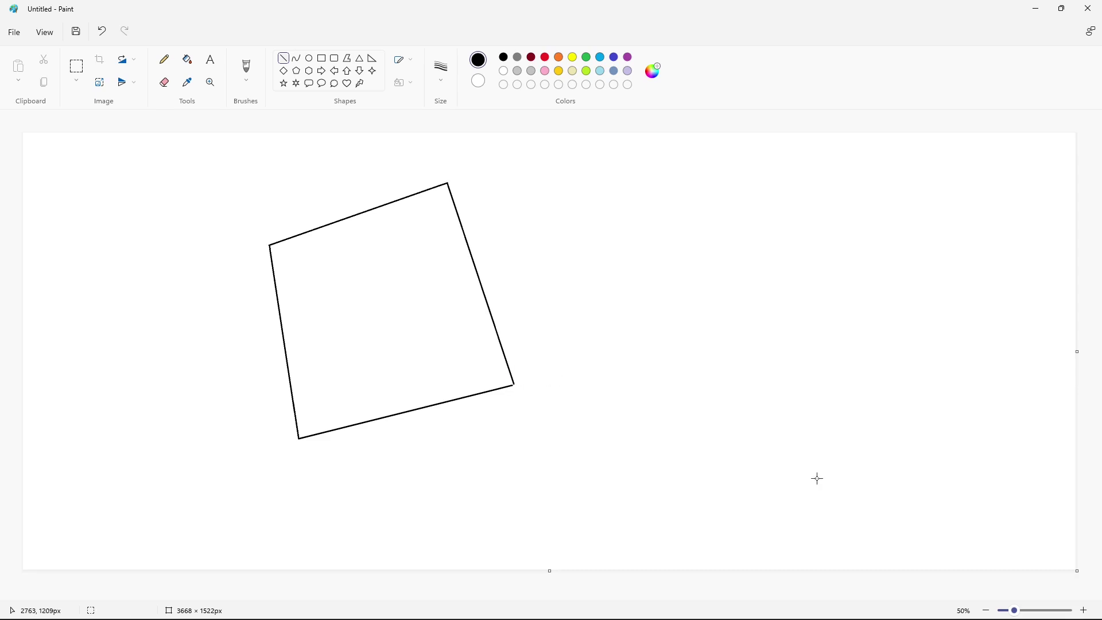
Close the gap at the quadrilateral's lower-right corner with a transparent copy of a small piece of its bottom edge
left_click(1082, 610)
left_click_drag(500, 595, 700, 596)
left_click(78, 67)
left_click_drag(489, 394, 524, 442)
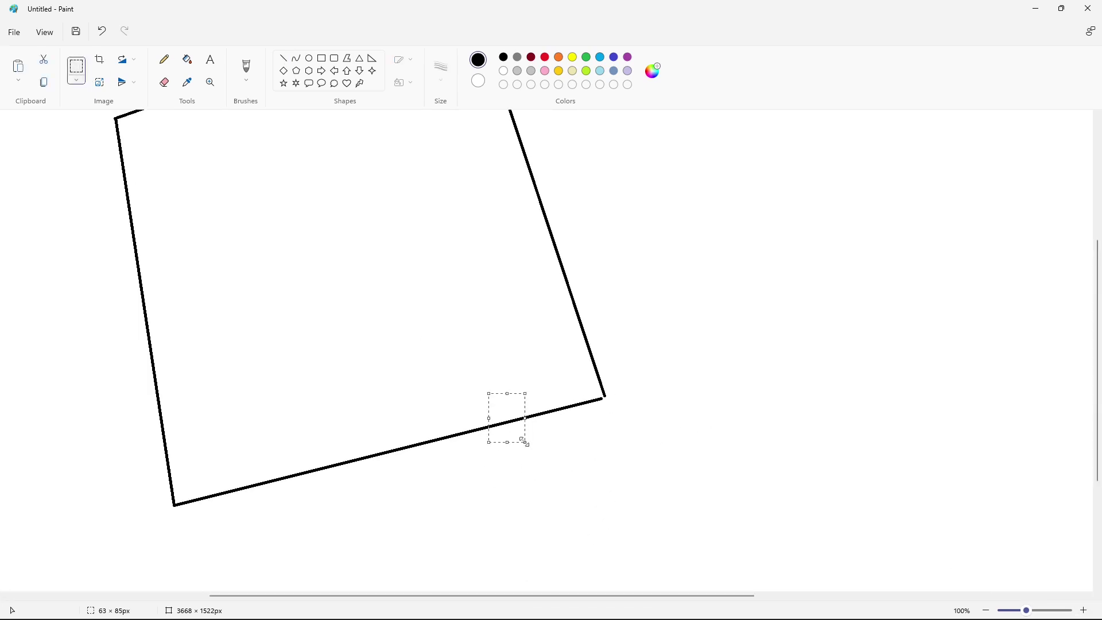
key("ctrl+c")
key("ctrl+v")
left_click(76, 80)
left_click(80, 172)
left_click_drag(50, 166, 596, 404)
left_click(726, 397)
Fill the inside of the closed quadrilateral with black
left_click(986, 610)
left_click(187, 59)
left_click(393, 344)
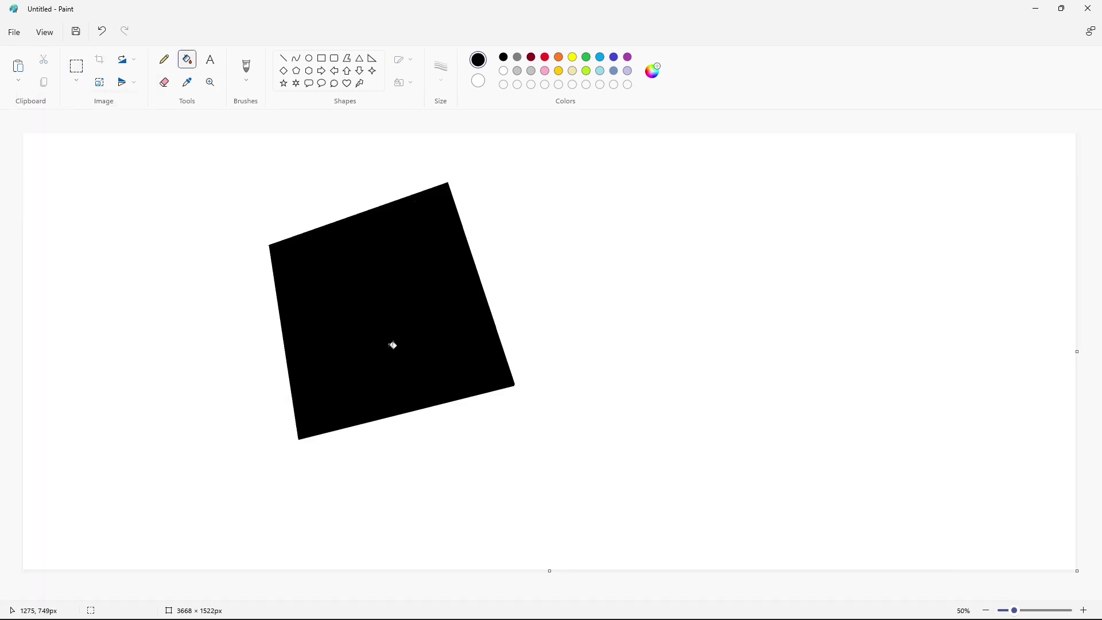
Draw a white circle about 563 × 567 px inside the black quadrilateral, adjusting its position and size to fit
left_click(504, 70)
left_click(309, 58)
left_click_drag(299, 249, 454, 402)
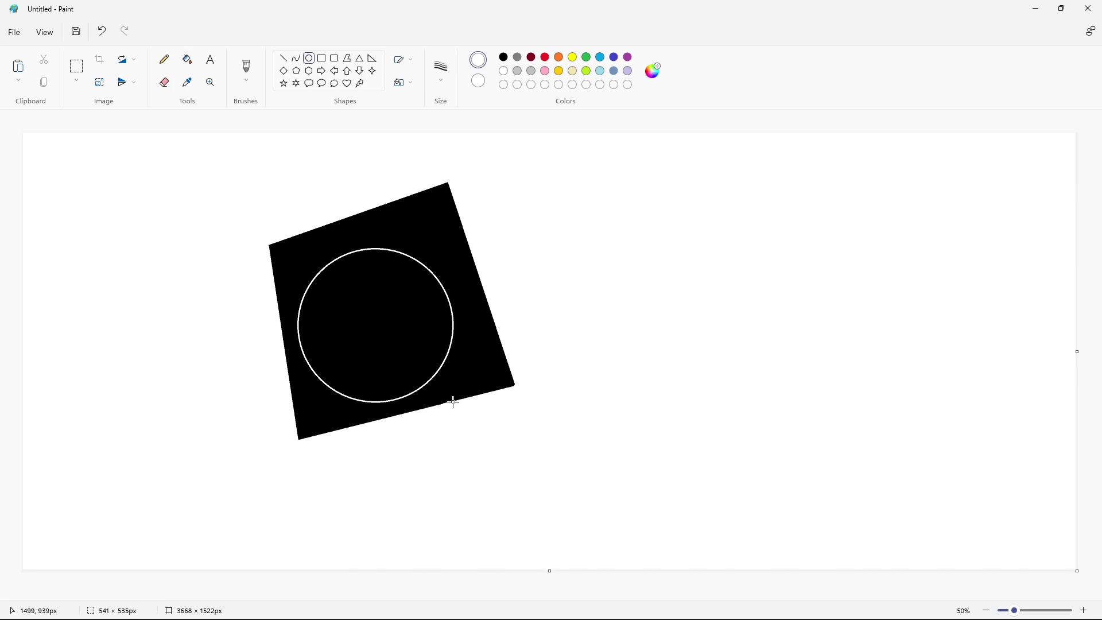
left_click_drag(368, 350, 375, 341)
left_click_drag(462, 239, 467, 230)
left_click_drag(424, 291, 419, 291)
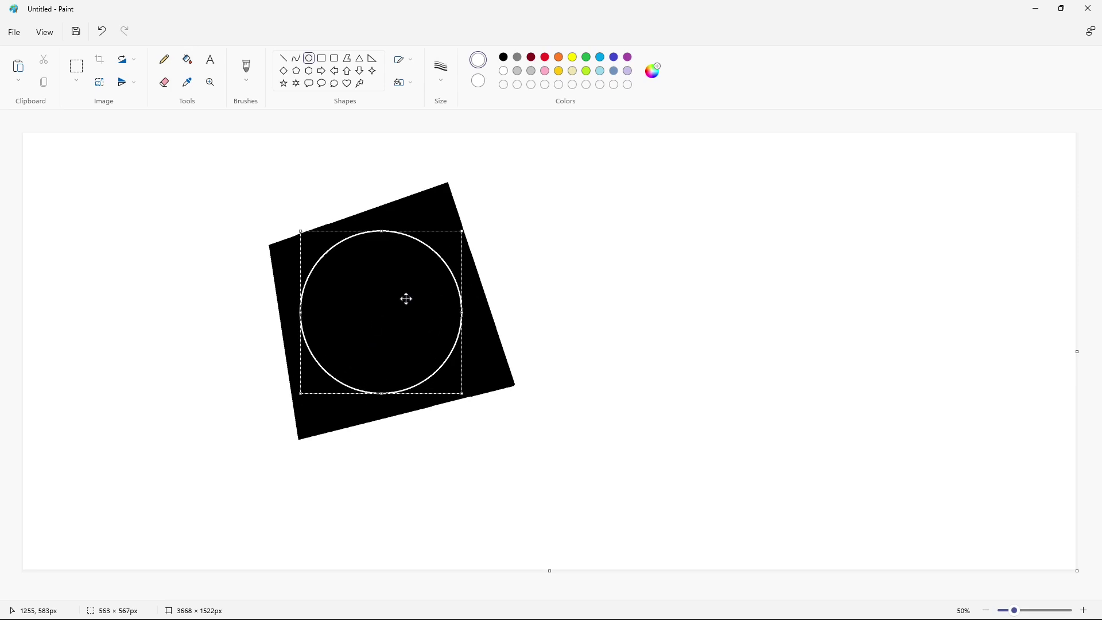
left_click(525, 292)
Draw a smaller white circle about 209 × 211 px in the centre of the large one and fill the ring between them white
left_click_drag(351, 282, 406, 337)
mouse_move(405, 286)
left_mouse_down()
mouse_move(412, 280)
mouse_move(379, 306)
mouse_move(413, 285)
mouse_move(390, 302)
left_mouse_up()
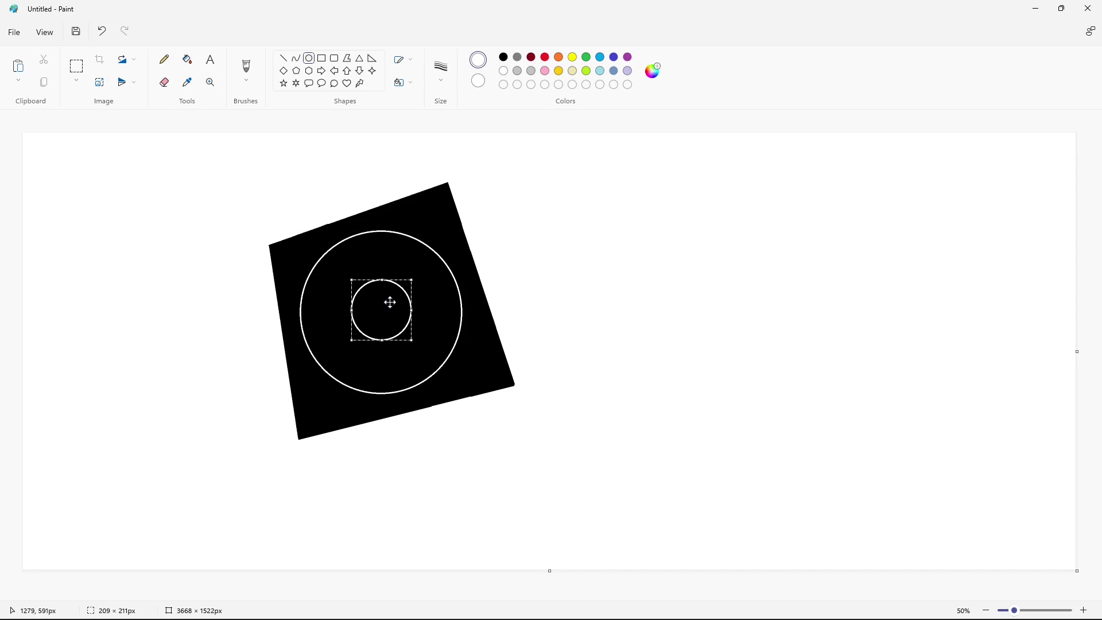
left_click(434, 302)
left_click(187, 59)
left_click(406, 272)
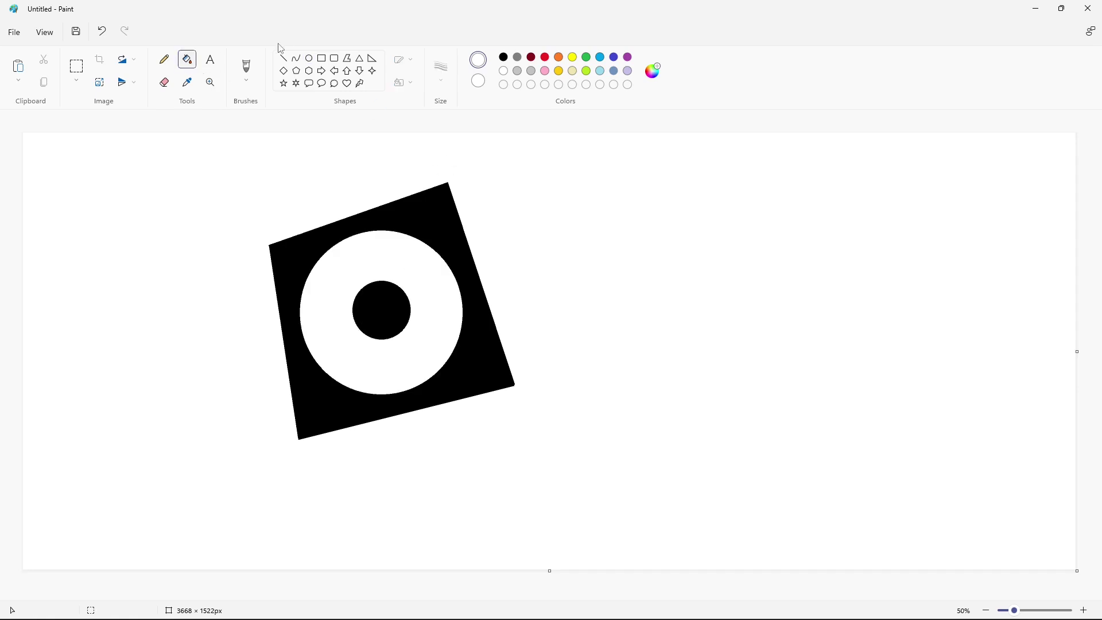
left_click(283, 58)
left_click(503, 56)
left_click_drag(401, 292, 449, 238)
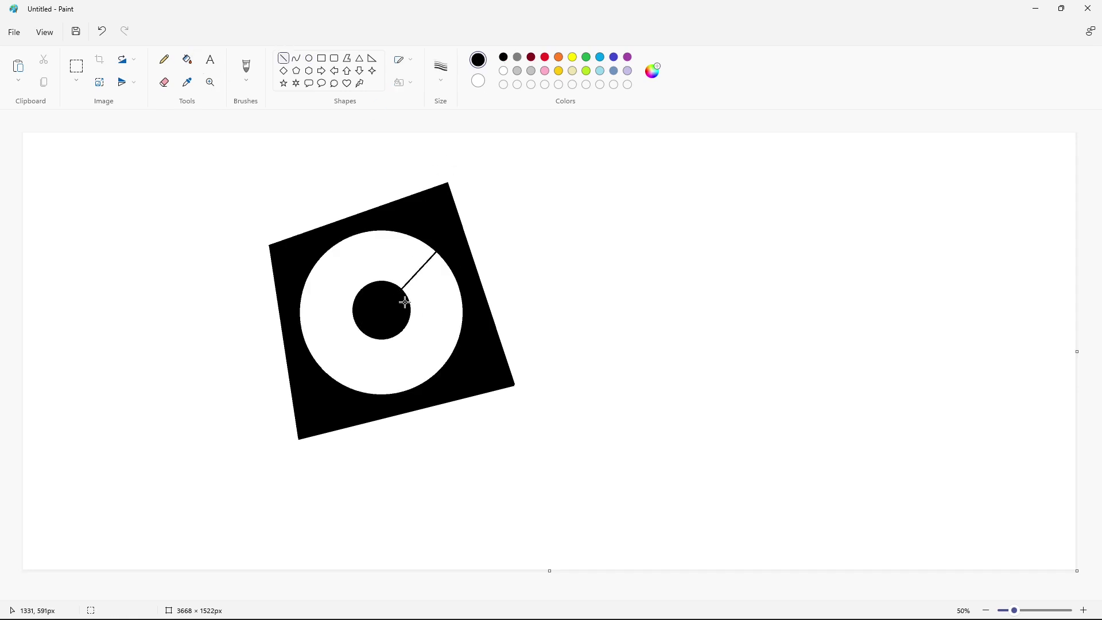
left_click_drag(409, 311, 471, 316)
left_click(187, 59)
left_click(432, 290)
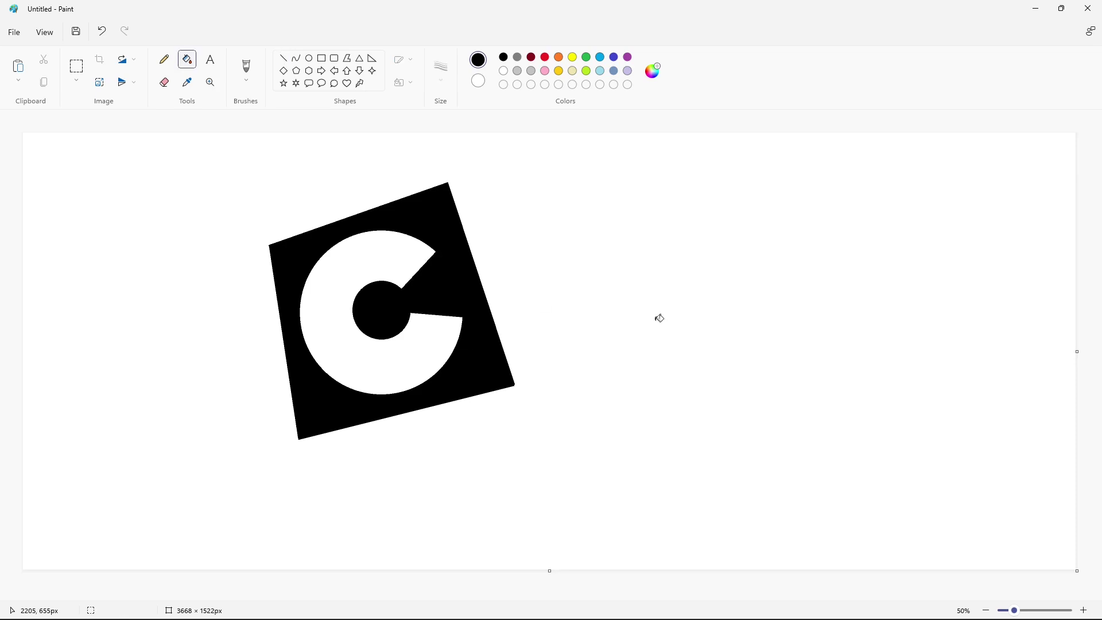
key("ctrl+z")
key("ctrl+z")
key("ctrl+z")
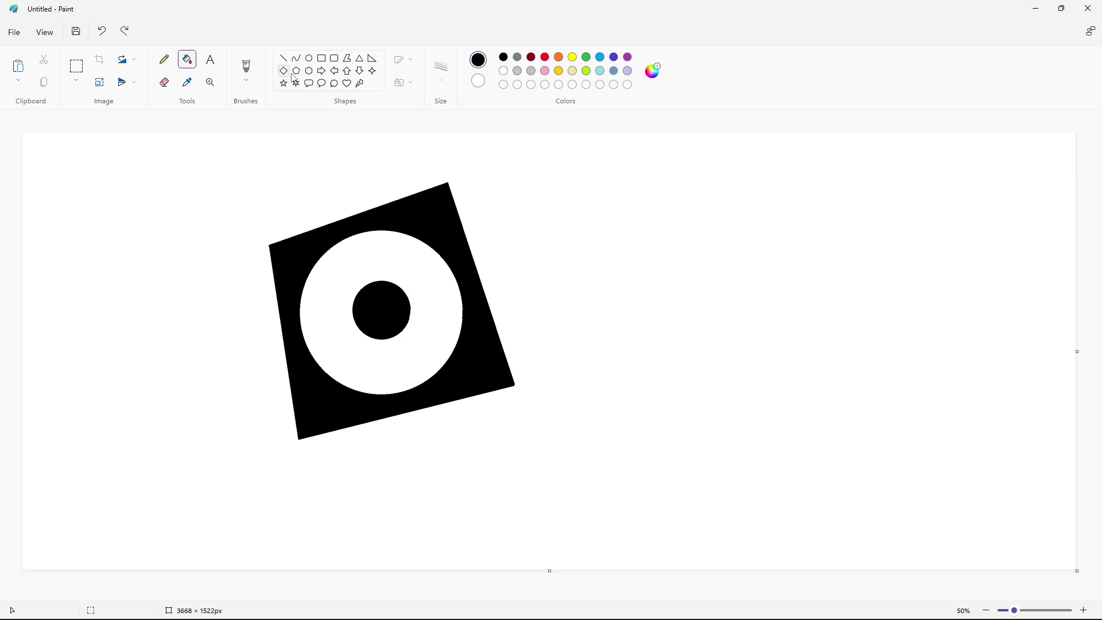
Draw two black lines across the ring's right side and fill the wedge between them black to form a C
left_click(283, 58)
left_click_drag(403, 292, 444, 260)
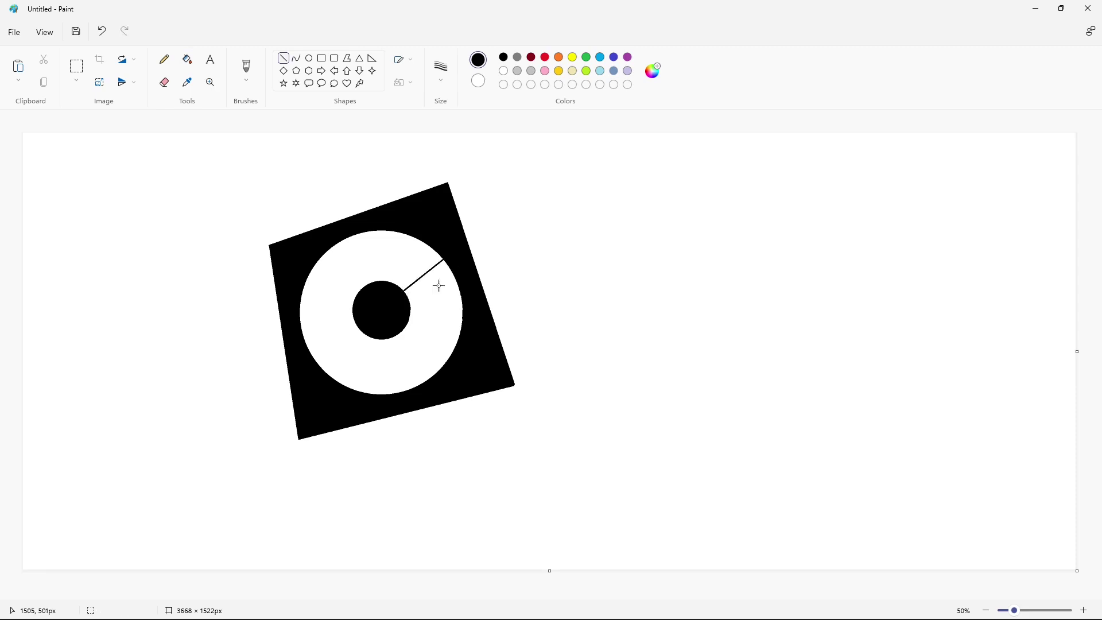
left_click_drag(411, 312, 464, 312)
left_click(187, 59)
left_click(435, 290)
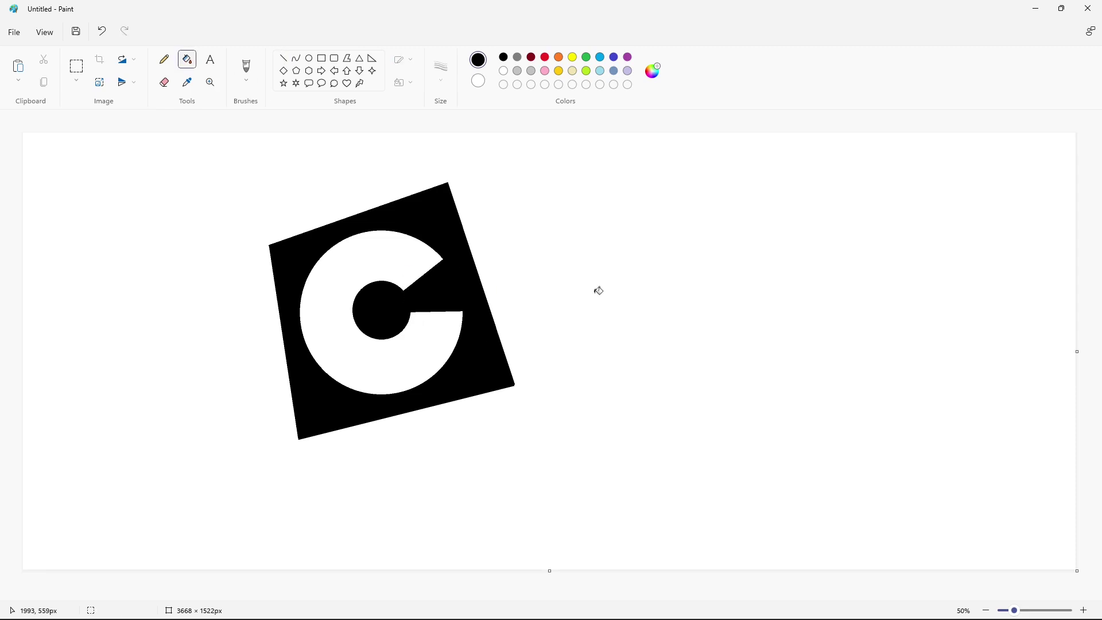
Draw a purple four-sided outline with straight lines, overlapping the right part of the black C block
left_click(628, 57)
left_click(284, 58)
mouse_move(496, 243)
left_mouse_down()
mouse_move(472, 426)
mouse_move(668, 415)
mouse_move(673, 240)
left_mouse_up()
key("ctrl+z")
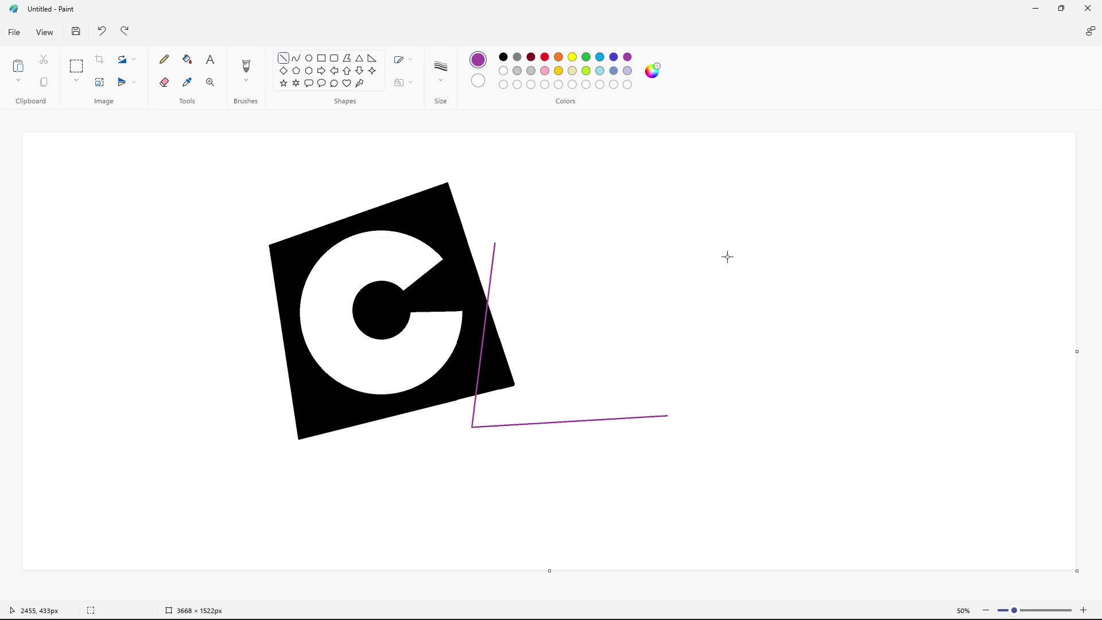
key("ctrl+z")
left_click_drag(472, 427, 690, 237)
left_click(758, 253)
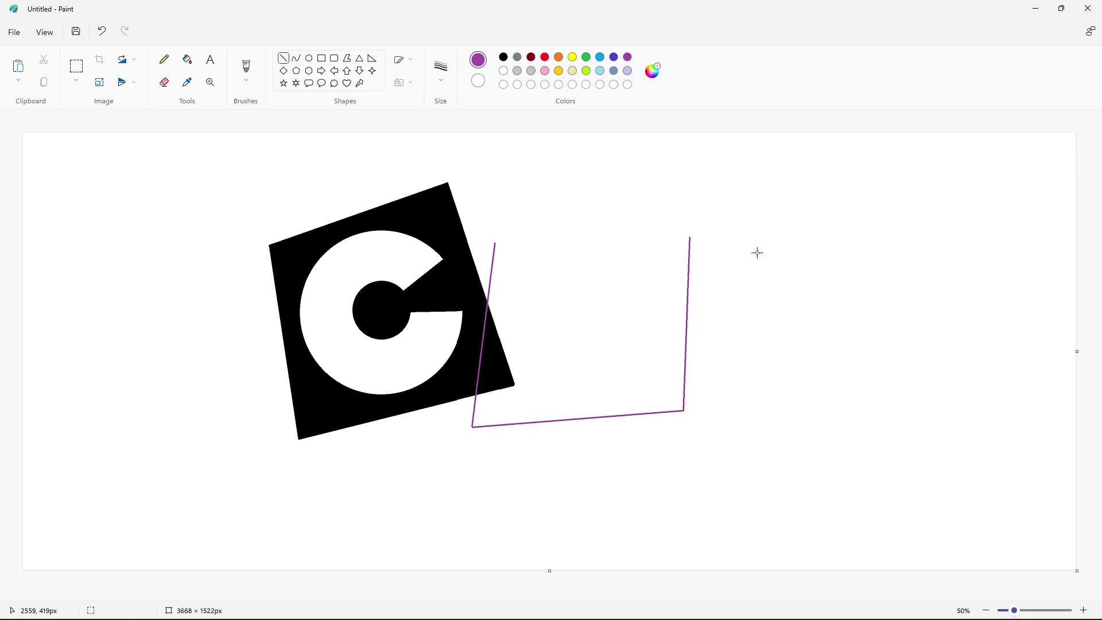
left_click_drag(495, 243, 691, 237)
left_click(831, 288)
Fill the black area overlapped by the purple outline with white
left_click(187, 59)
left_click(503, 70)
left_click(494, 353)
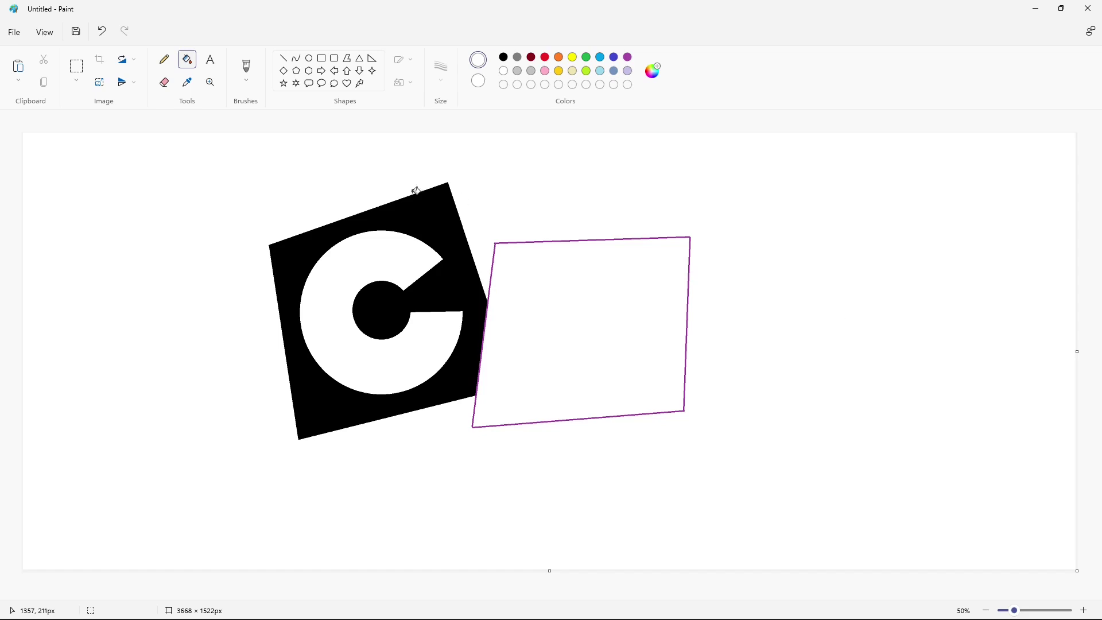
Draw a slanted black line inside the purple outline, roughly parallel to its left side
left_click(283, 58)
left_click(503, 57)
left_click_drag(513, 253, 495, 404)
Copy the slanted line into the empty area left of the C block and remove the copied purple pieces with white fill
left_click(77, 66)
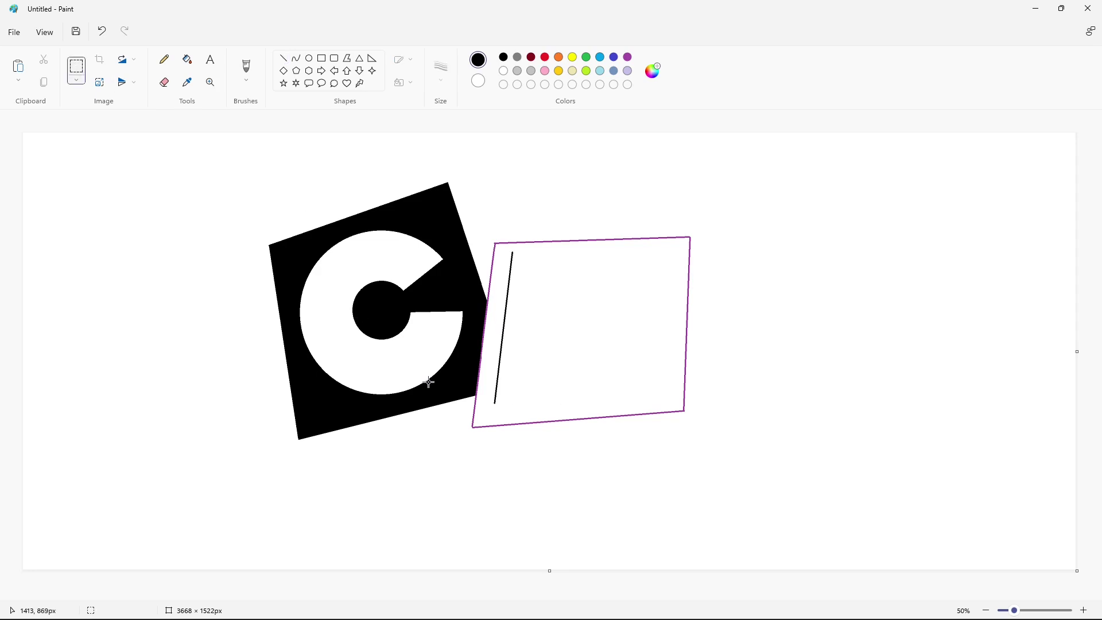
left_click_drag(502, 250, 543, 396)
left_click_drag(547, 411, 456, 200)
key("ctrl+c")
key("ctrl+v")
left_click(173, 150)
left_click(187, 59)
left_click(503, 70)
left_click(42, 223)
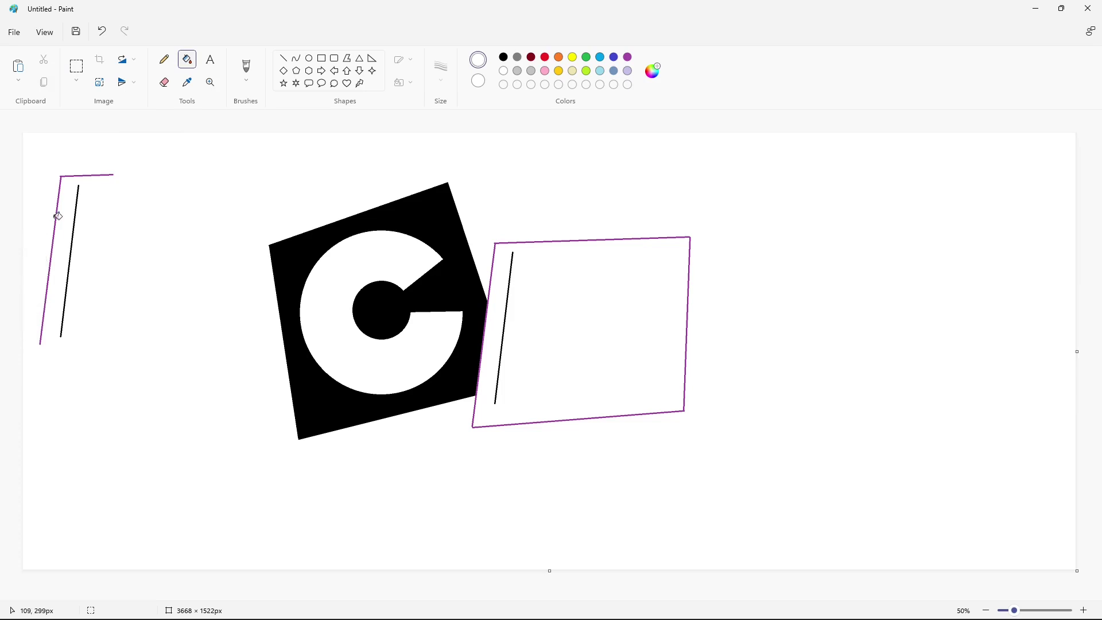
left_click(56, 216)
Copy the isolated slanted line and place the copy to the right of the original as a parallel edge
left_click(76, 68)
left_click_drag(38, 168, 127, 369)
key("ctrl+c")
key("ctrl+v")
left_click_drag(66, 260, 557, 361)
Join the two slanted lines at the top and bottom with straight lines and fill the resulting bar black
left_click(283, 58)
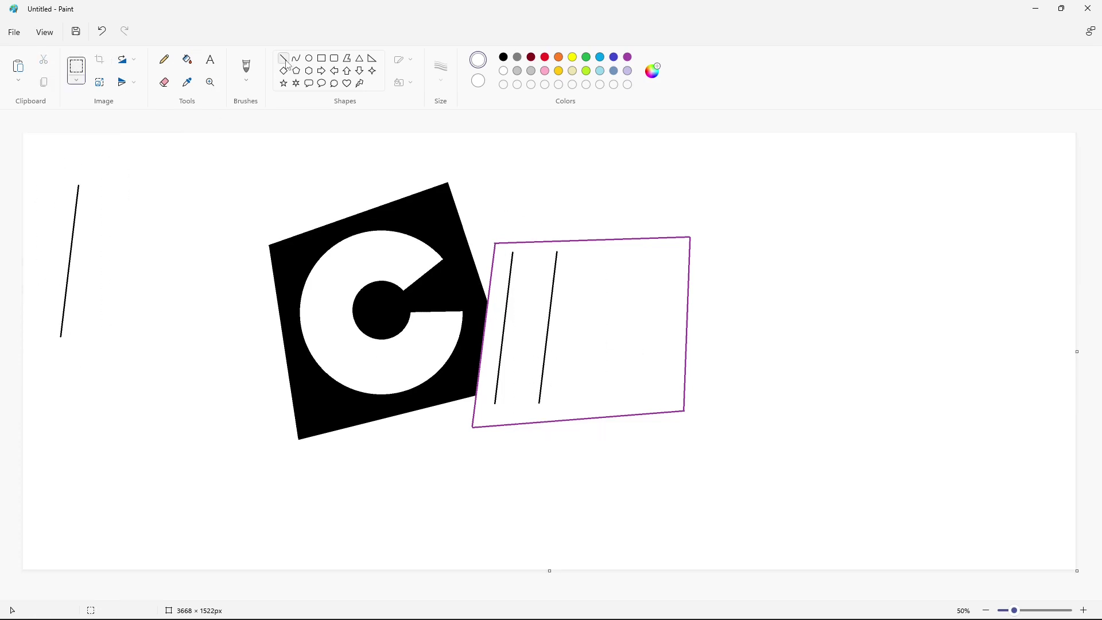
left_click_drag(512, 253, 558, 253)
left_click(504, 58)
left_click_drag(496, 403, 539, 400)
key("ctrl+z")
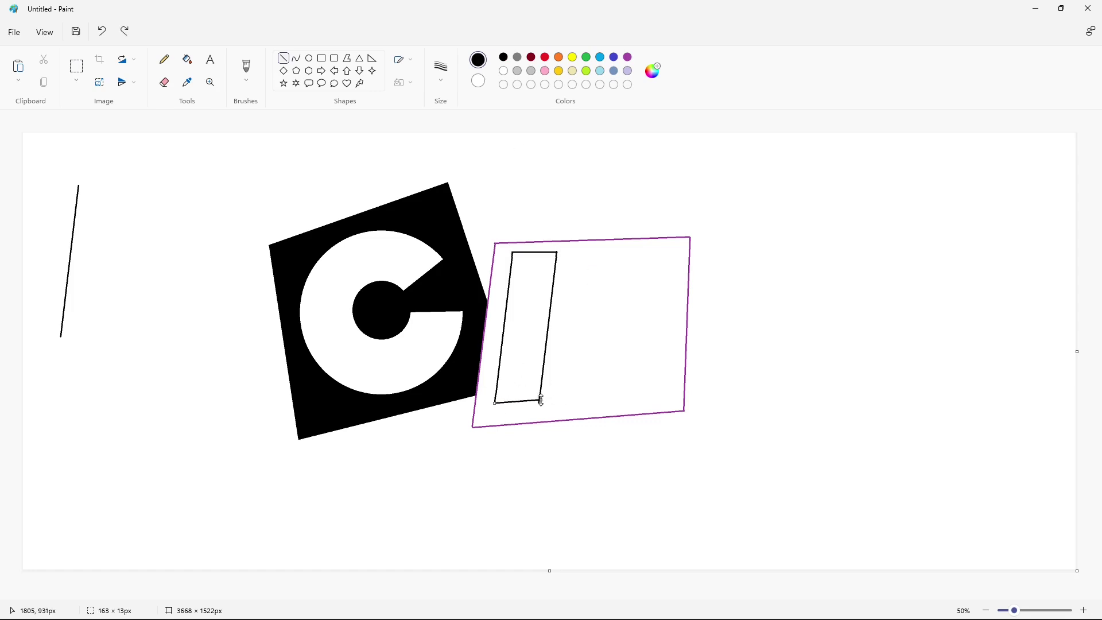
left_click(187, 59)
left_click(529, 327)
Outline the N's right bar with four black lines near the right side of the purple outline
left_click(284, 58)
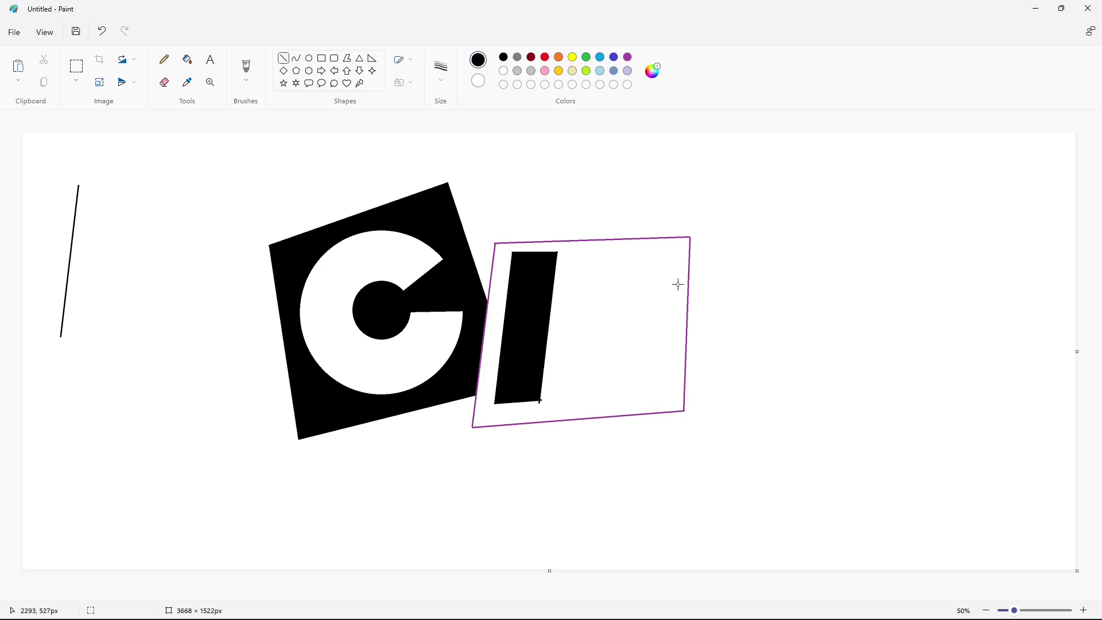
left_click_drag(675, 247, 668, 396)
left_click_drag(628, 254, 620, 393)
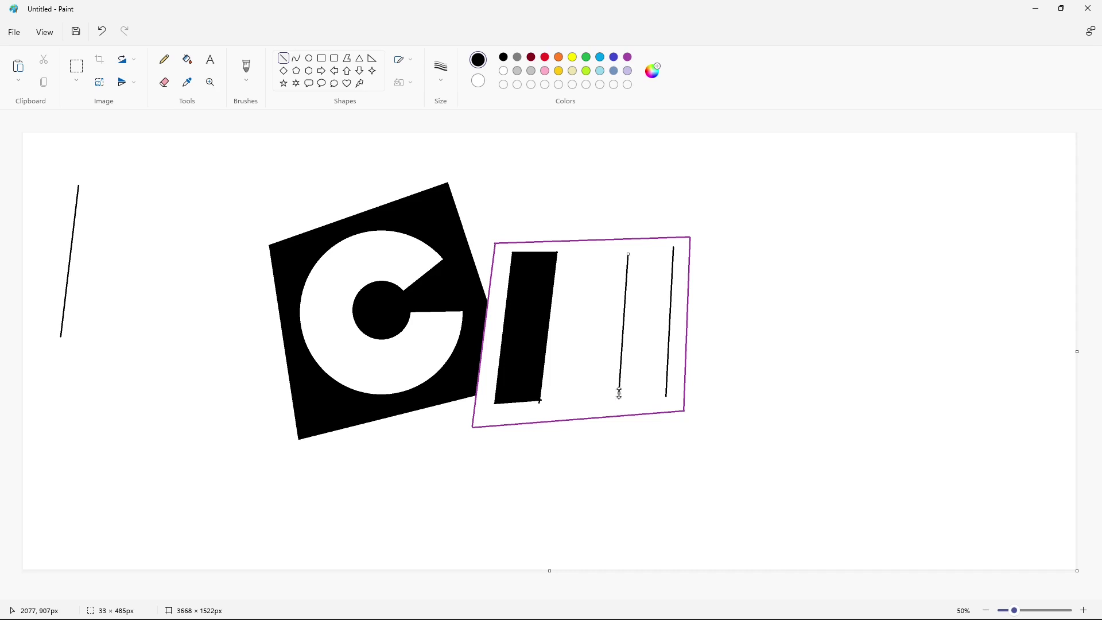
left_click_drag(673, 246, 625, 247)
left_click_drag(666, 397, 620, 393)
Close the gap at the right bar's upper-left corner with a copied piece of its left side and fill the bar black
left_click(1083, 610)
left_click_drag(476, 596, 735, 596)
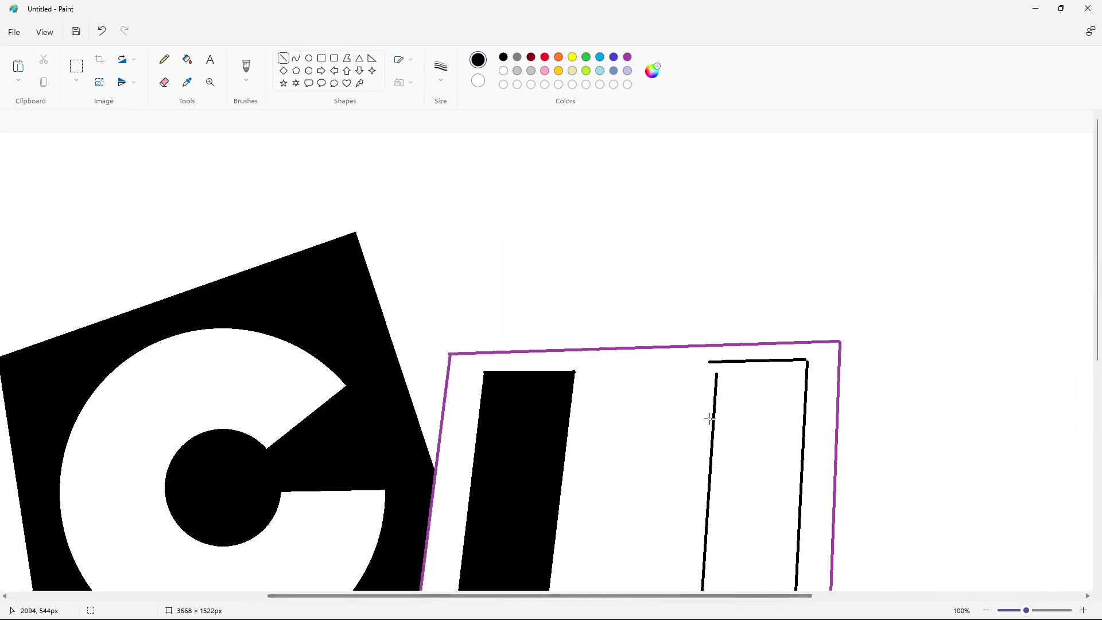
left_click(76, 68)
left_click_drag(704, 370, 745, 421)
key("ctrl+c")
key("ctrl+v")
left_click_drag(15, 162, 711, 375)
left_click(758, 456)
left_click(184, 66)
left_click(746, 425)
Cover the stub sticking out at the right bar's upper-left corner with a short white line
left_click(283, 58)
left_click(504, 71)
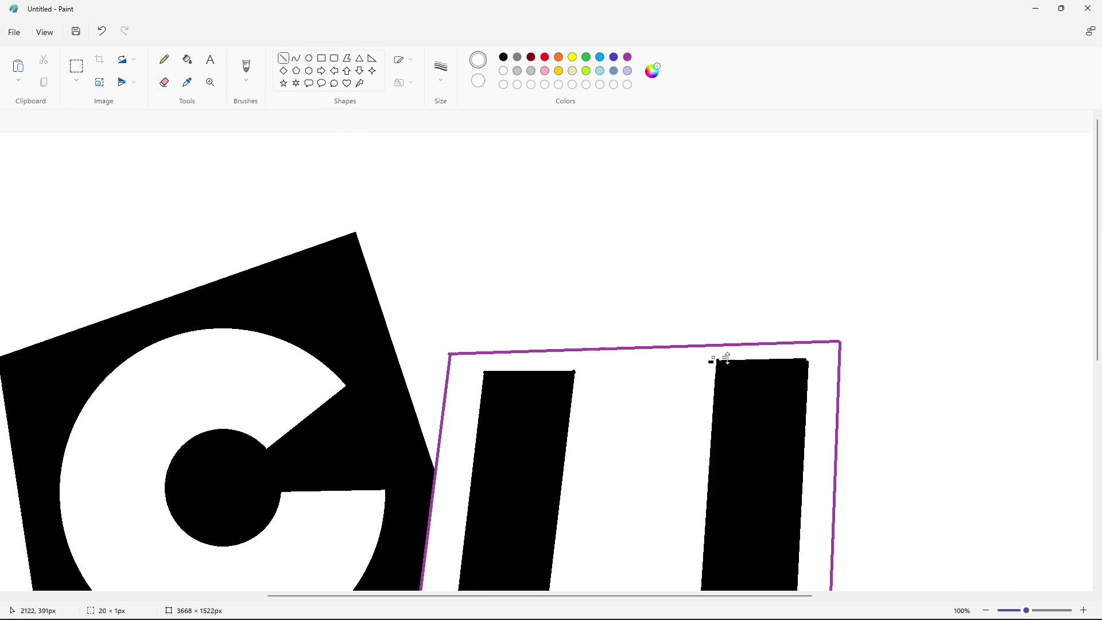
key("e")
Draw two parallel red diagonals between the bars, from the right bar's lower-right corner and the left bar's upper-left corner
scroll(775, 450, "down", 3)
left_click(283, 58)
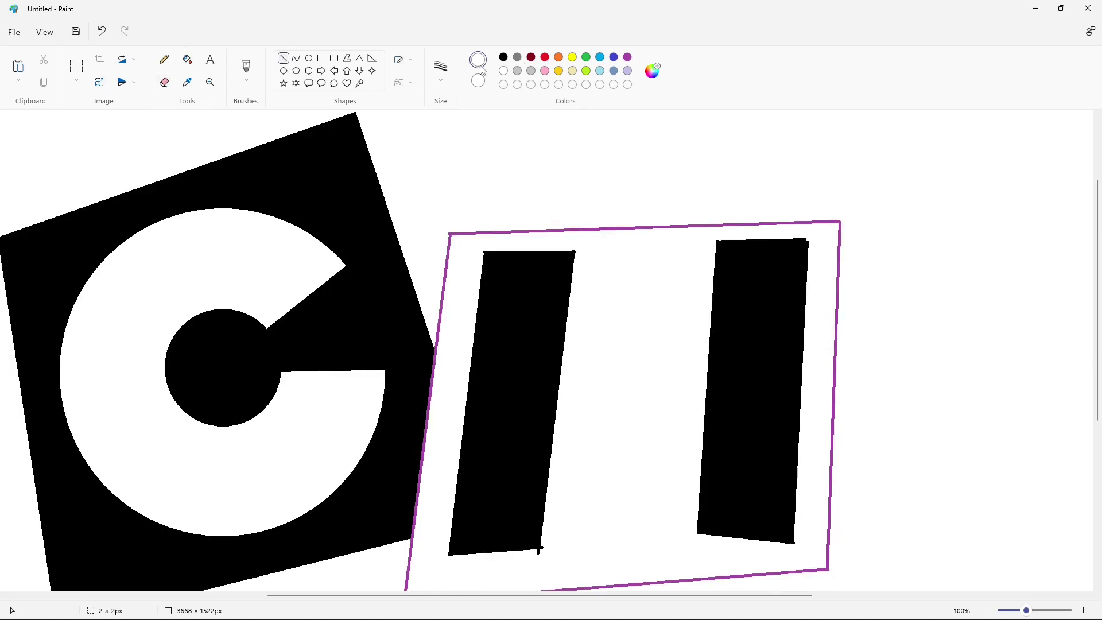
left_click(544, 57)
left_click_drag(793, 541, 539, 426)
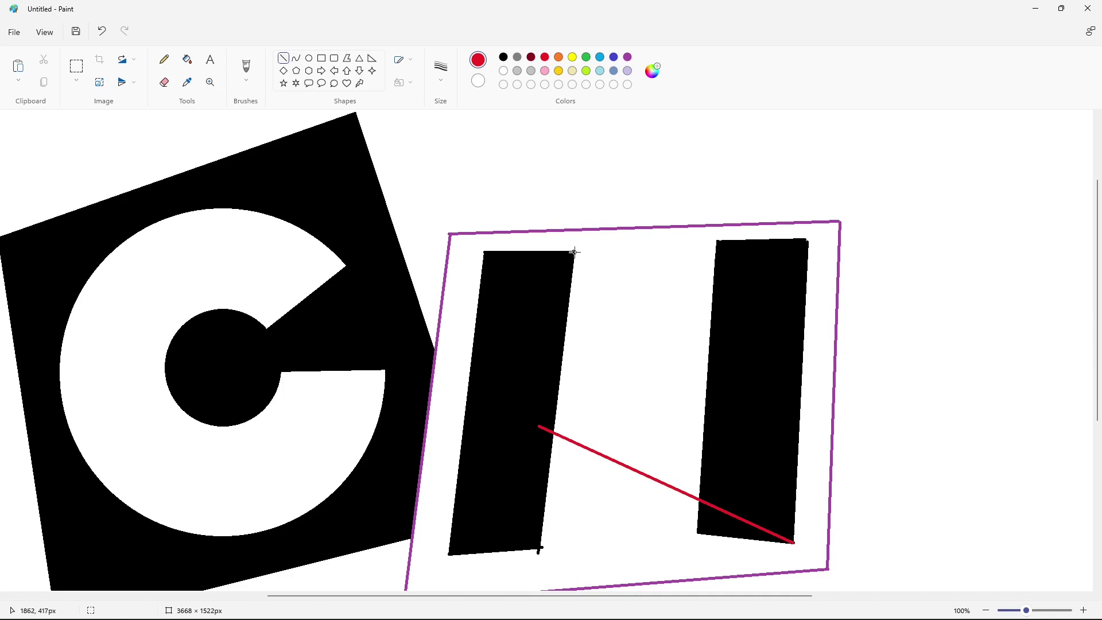
left_click_drag(484, 253, 735, 369)
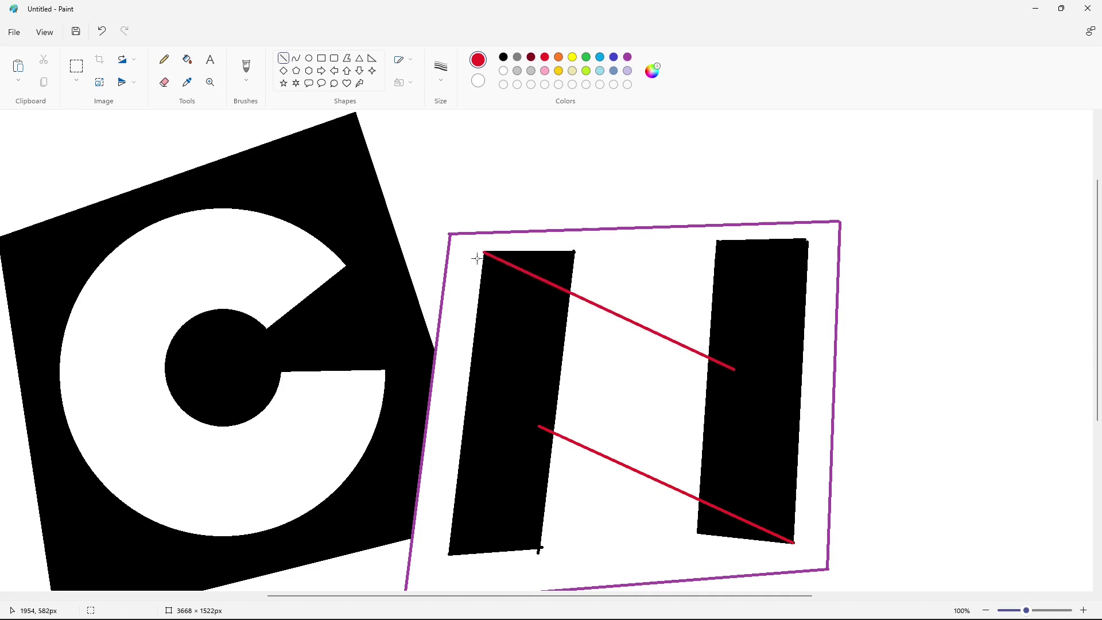
Fill the bar corners lying outside the red diagonals with white
left_click(187, 60)
left_click(503, 70)
left_click(551, 261)
left_click(735, 524)
Fill the band between the diagonals red, merging it with the lines, and recolour it black to complete the N
left_click(545, 57)
left_click(621, 381)
left_click(504, 57)
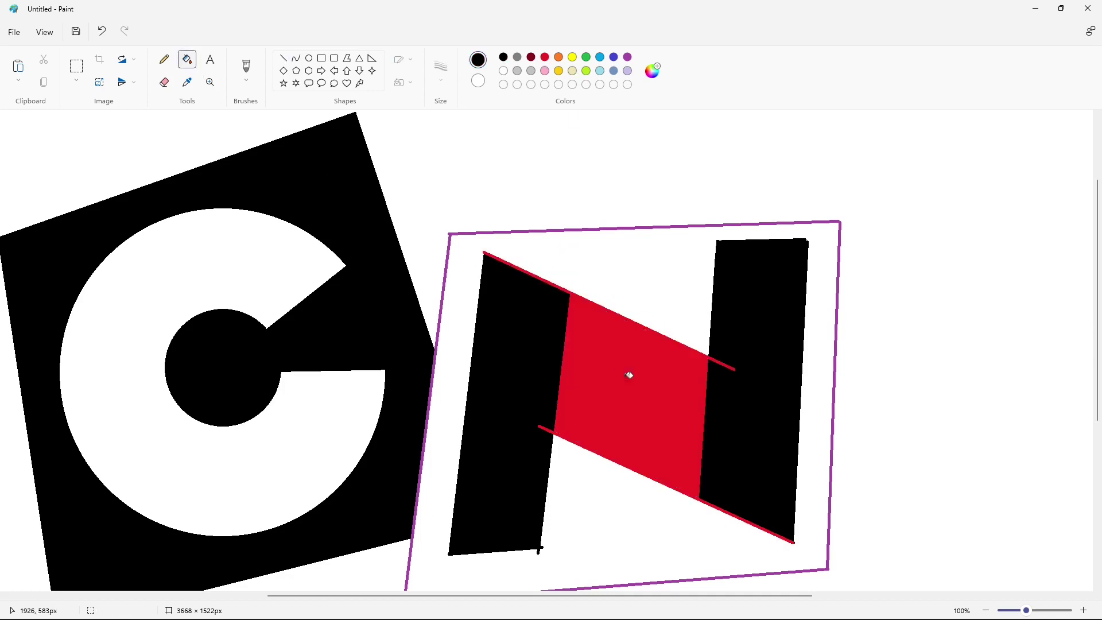
left_click(630, 376)
Remove the overhanging stubs at the N's lower-left foot with a short white line and the eraser
scroll(881, 529, "down", 3)
left_click(283, 58)
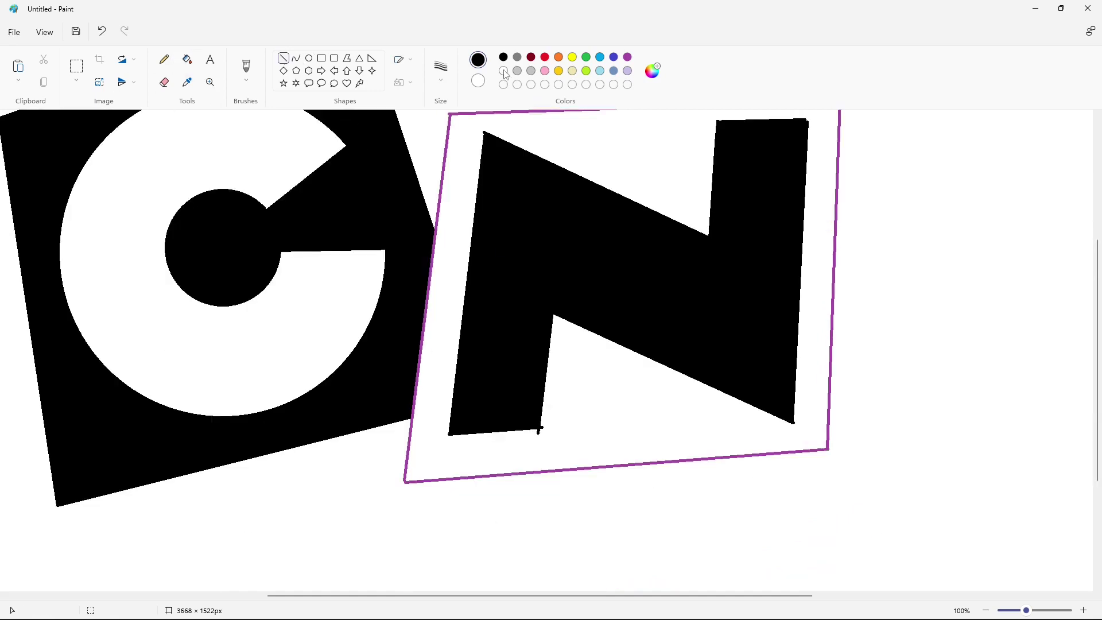
left_click(503, 71)
mouse_move(533, 431)
left_mouse_down()
mouse_move(553, 429)
mouse_move(539, 431)
left_mouse_up()
left_click(610, 434)
left_click(165, 82)
left_click(440, 71)
left_click(444, 183)
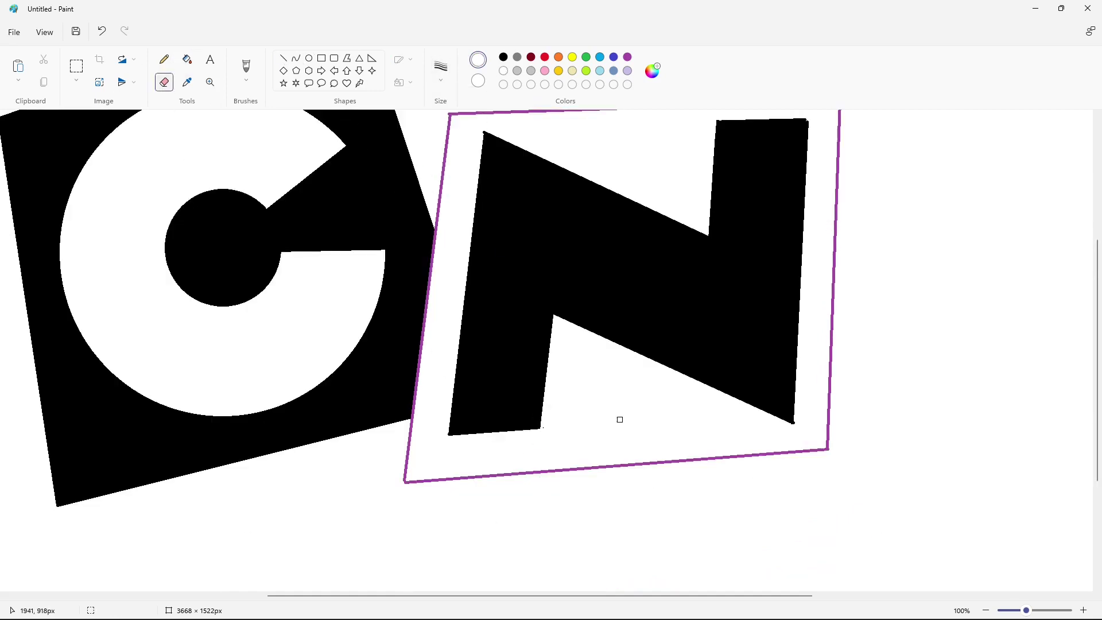
Trim the edge at the N's lower-right corner with a short white line
scroll(589, 426, "up", 3)
left_click(283, 58)
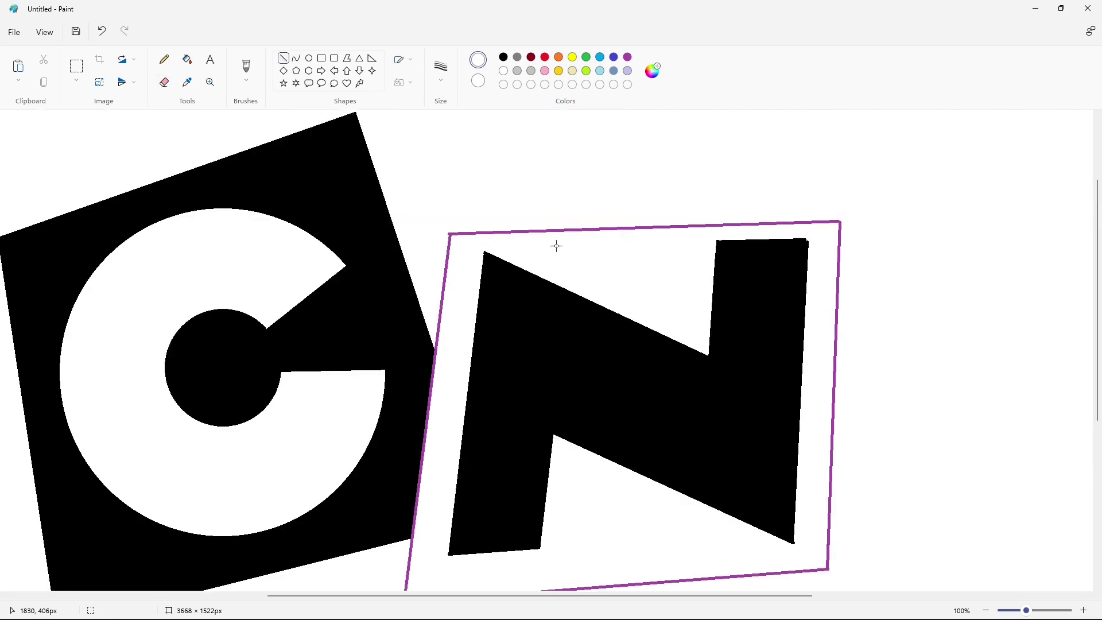
left_click_drag(793, 523, 792, 540)
Draw a short black line about 29 px long above the N's upper-right corner and nudge it down onto the top edge
left_click(503, 57)
left_click_drag(794, 234, 811, 233)
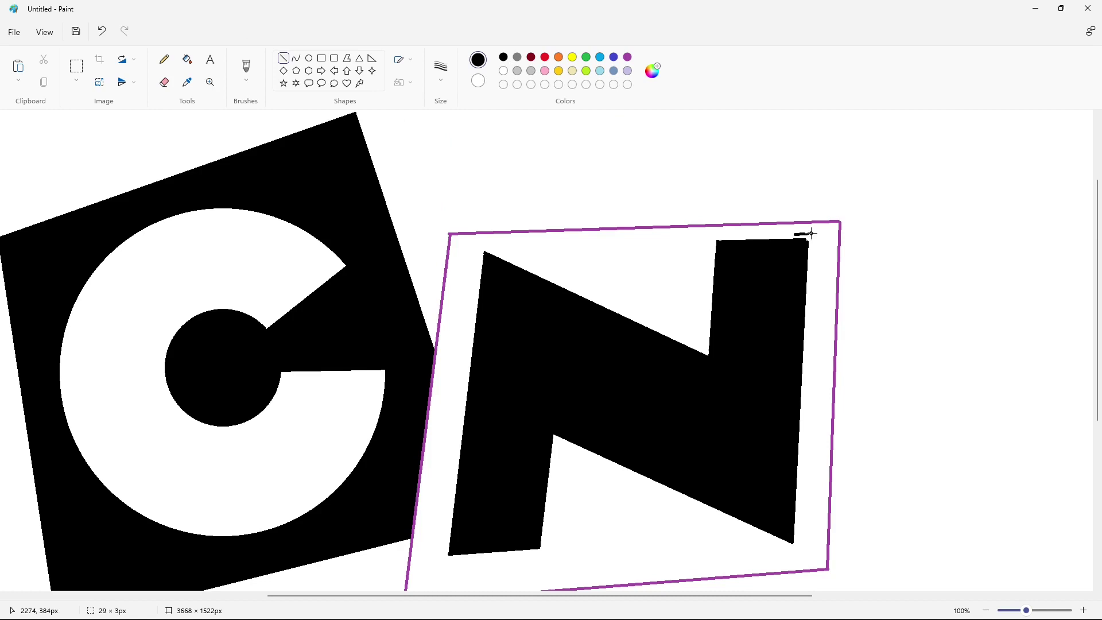
key("Down")
key("Down")
key("Down")
key("Down")
key("Down")
key("Down")
key("Down")
key("Down")
left_click(844, 238)
left_click_drag(718, 240, 726, 240)
left_click(750, 259)
key("ctrl+z")
Erase small gaps in the purple outline at its upper-left and lower-left corners
left_click(164, 82)
left_click(986, 610)
left_click(1084, 610)
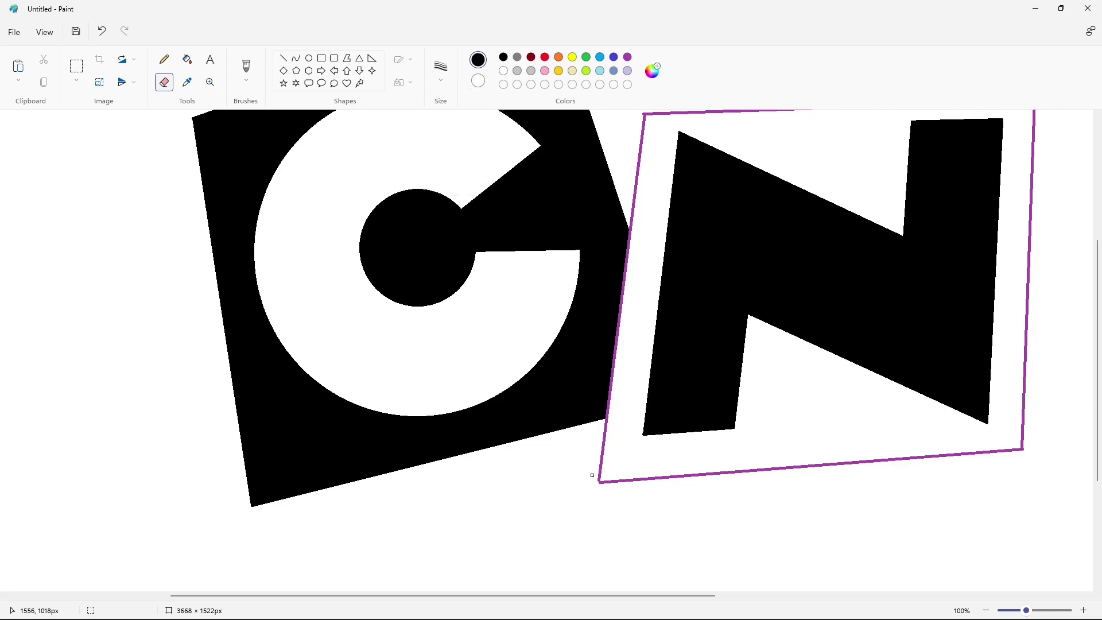
scroll(677, 405, "up", 5)
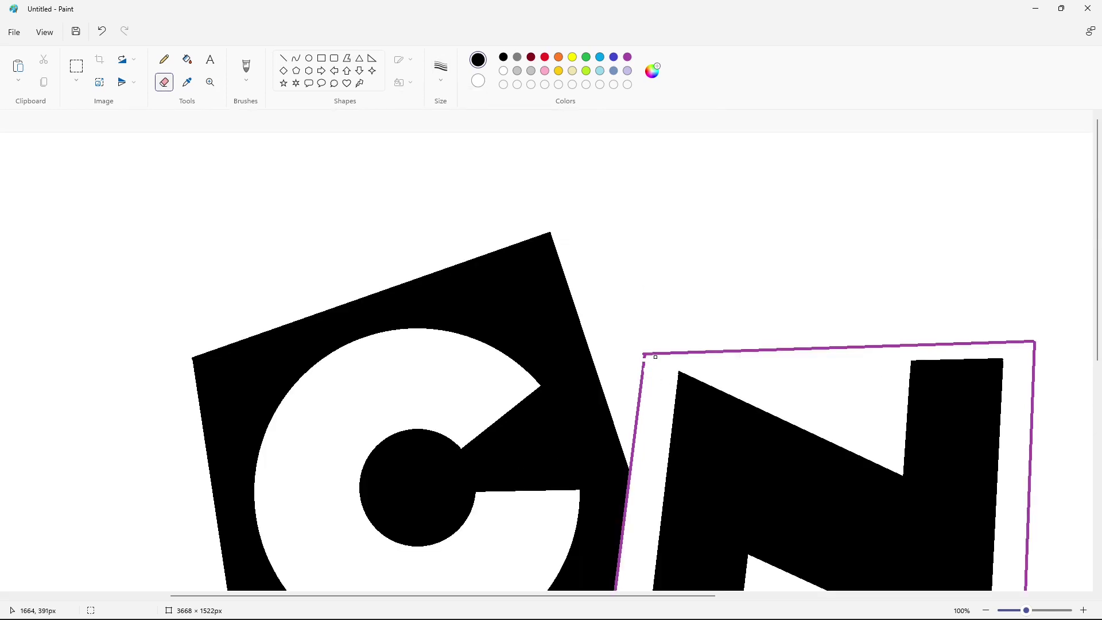
scroll(656, 356, "down", 5)
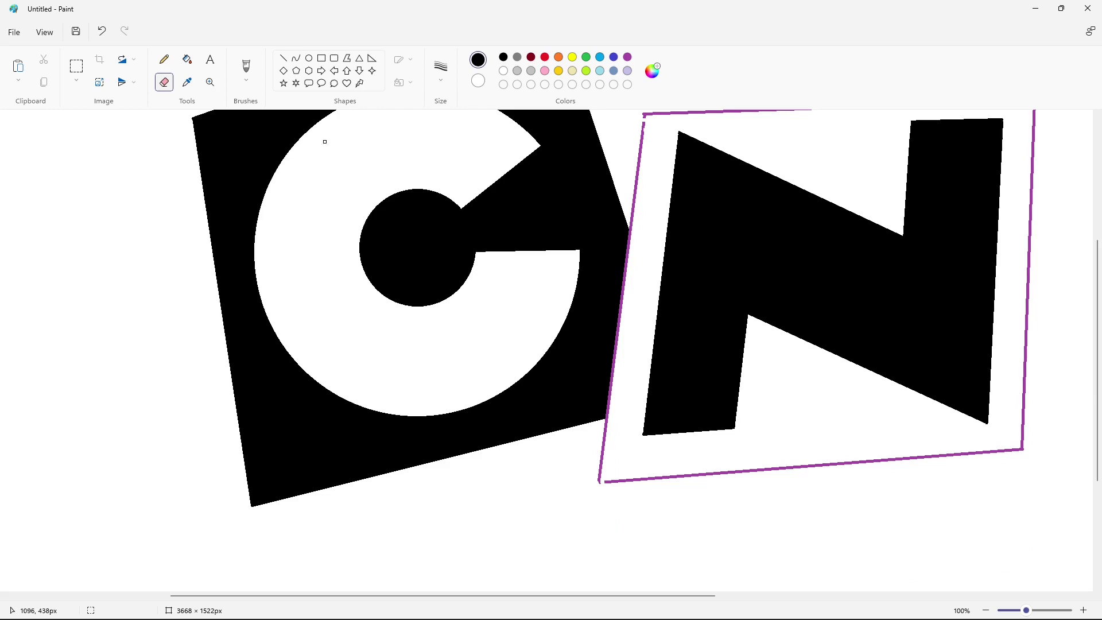
Draw a purple line from the N outline's lower-left corner past the C block's lower-left corner and fill the enclosed wedge orange
left_click(283, 57)
left_click(627, 57)
left_click_drag(599, 475, 199, 514)
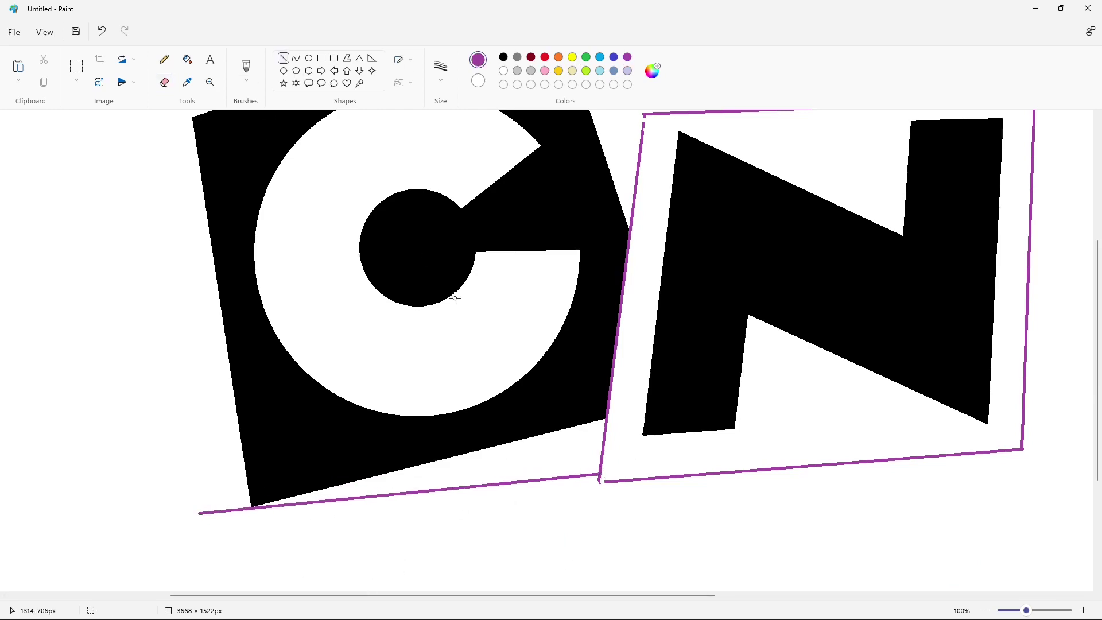
left_click(557, 57)
left_click(187, 59)
left_click(557, 451)
Draw a purple line about 188 × 269 px from the N outline's upper-left corner past the C block's top corner and fill the wedge orange
scroll(735, 413, "up", 5)
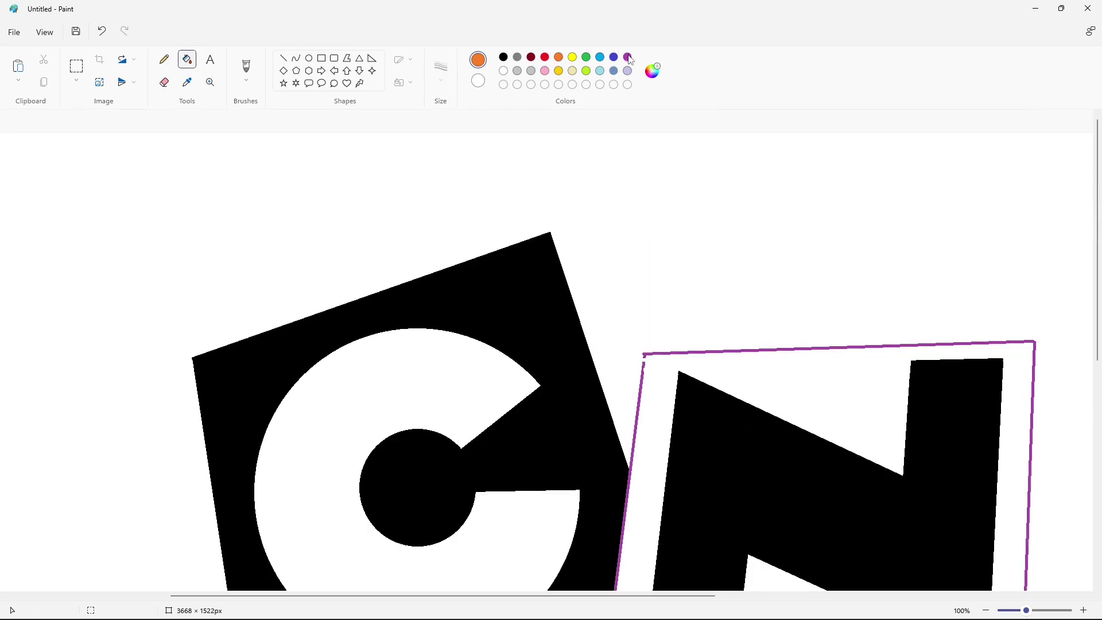
left_click(627, 57)
left_click(283, 58)
left_click_drag(643, 363, 537, 210)
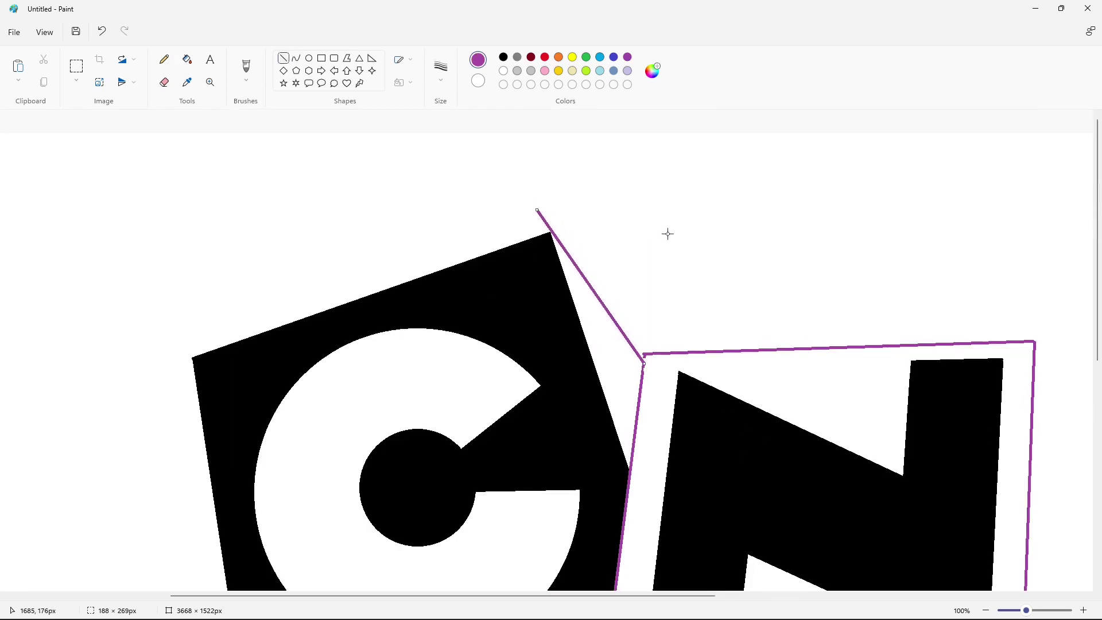
left_click(187, 59)
left_click(558, 57)
left_click(610, 350)
Draw a long line from the N outline's lower-left corner to below and beyond its lower-right corner and recolor it purple
scroll(784, 463, "down", 4)
left_click_drag(654, 595, 791, 596)
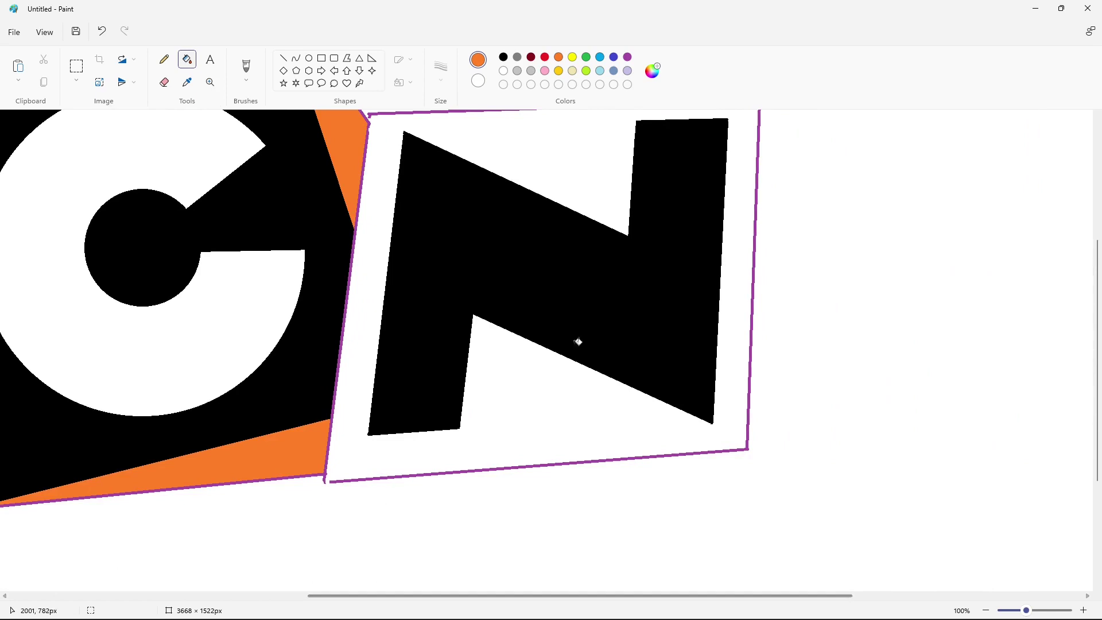
left_click(283, 58)
left_click_drag(329, 483, 807, 503)
left_click(187, 59)
left_click(627, 57)
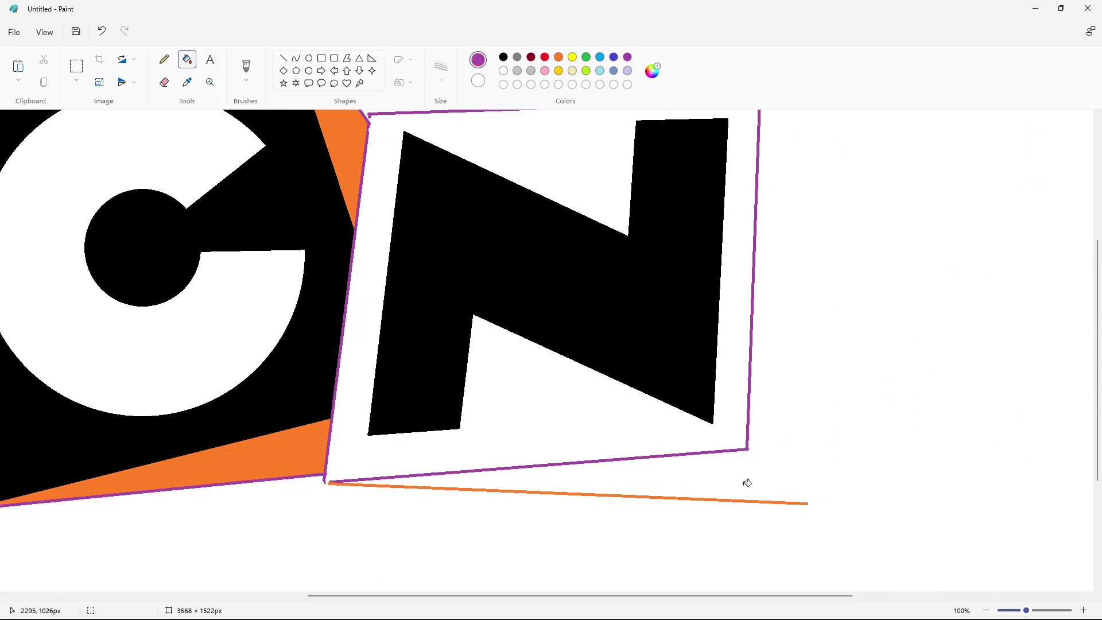
left_click(798, 503)
Draw a purple line from the lower line's outer end up past the N outline's upper-right corner and fill the enclosed shadow orange
left_click(283, 58)
scroll(1068, 439, "up", 2)
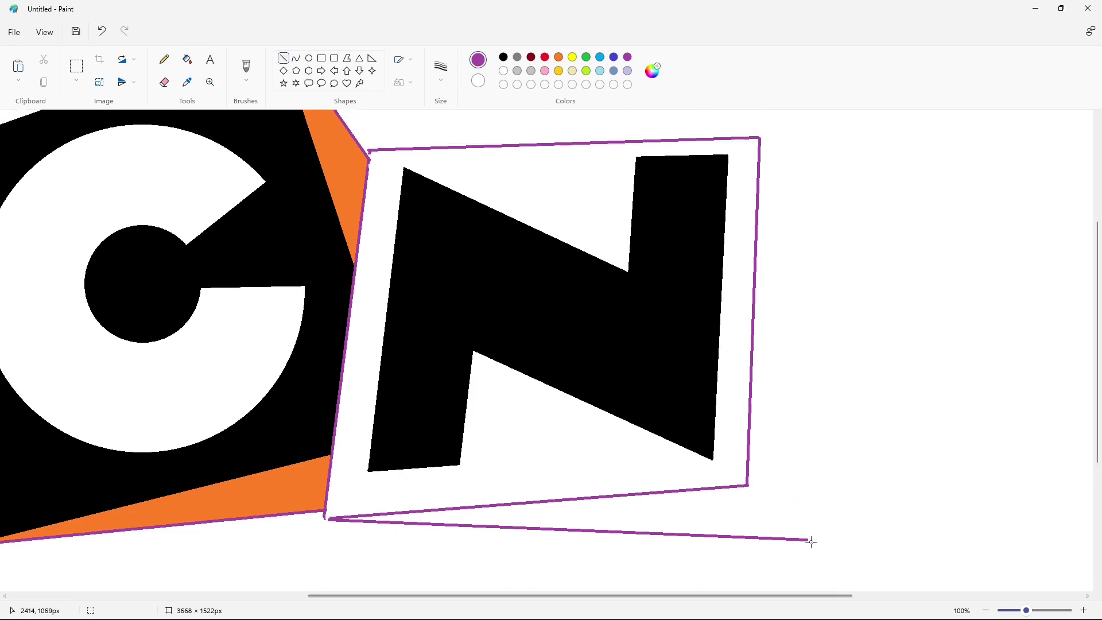
left_click_drag(807, 540, 761, 121)
left_click(187, 59)
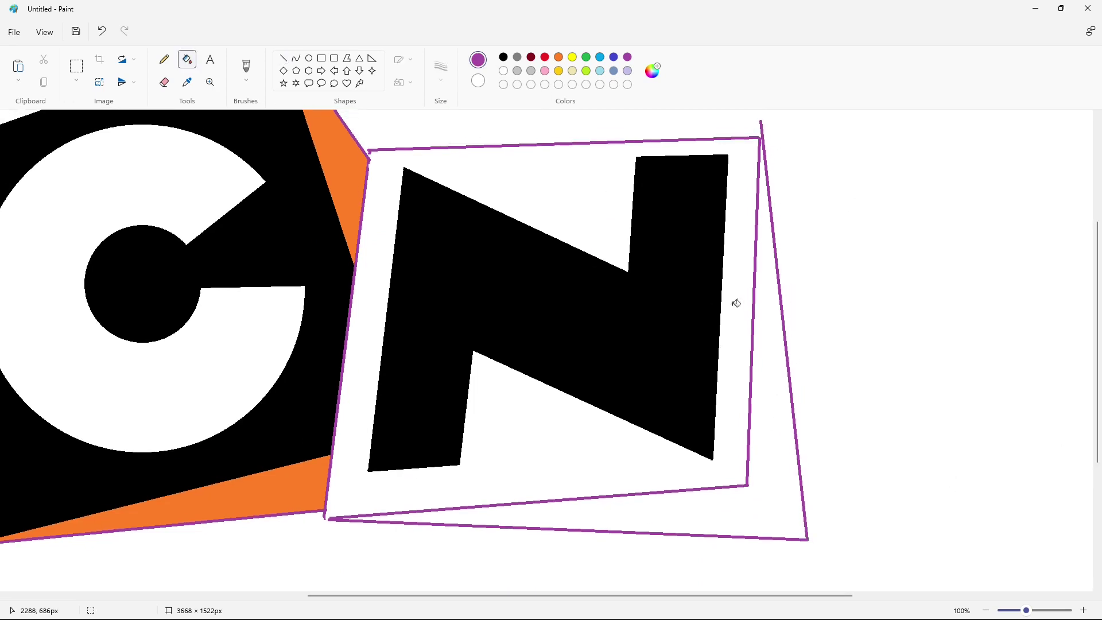
left_click(558, 56)
left_click(777, 459)
Flood the canvas background with purple to merge the guide lines, and refill it with white
left_click(986, 610)
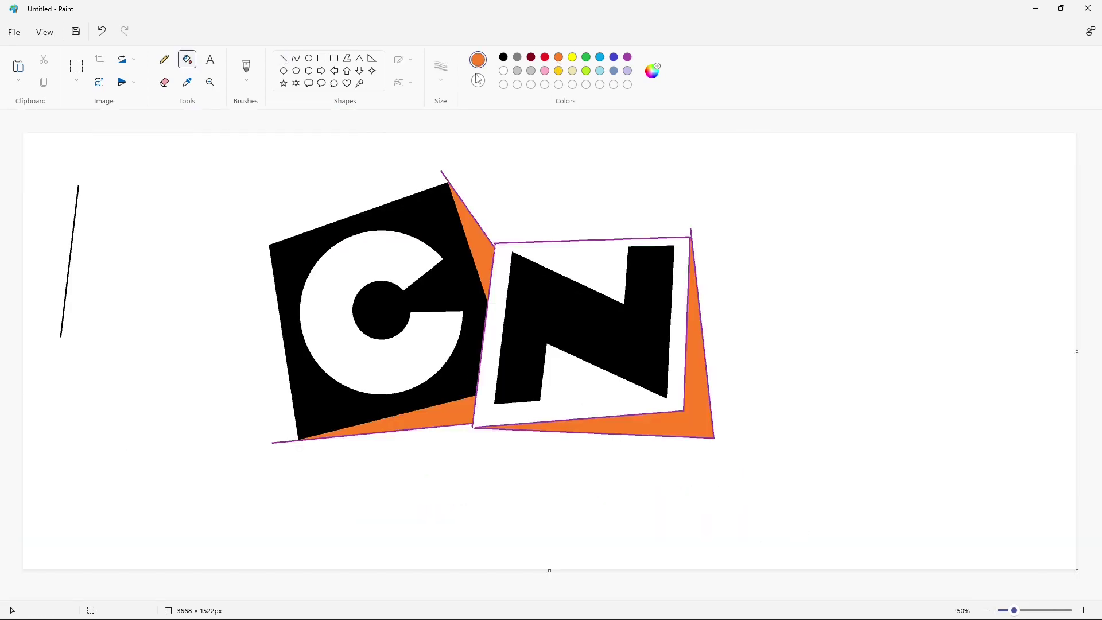
left_click(627, 57)
left_click(552, 154)
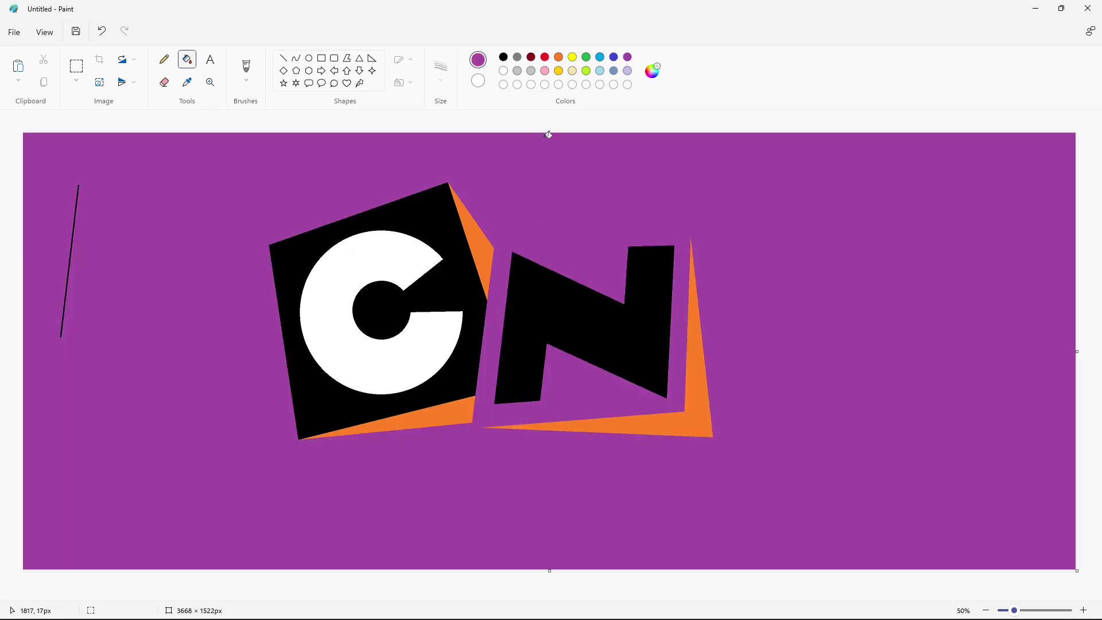
left_click(504, 70)
left_click(556, 236)
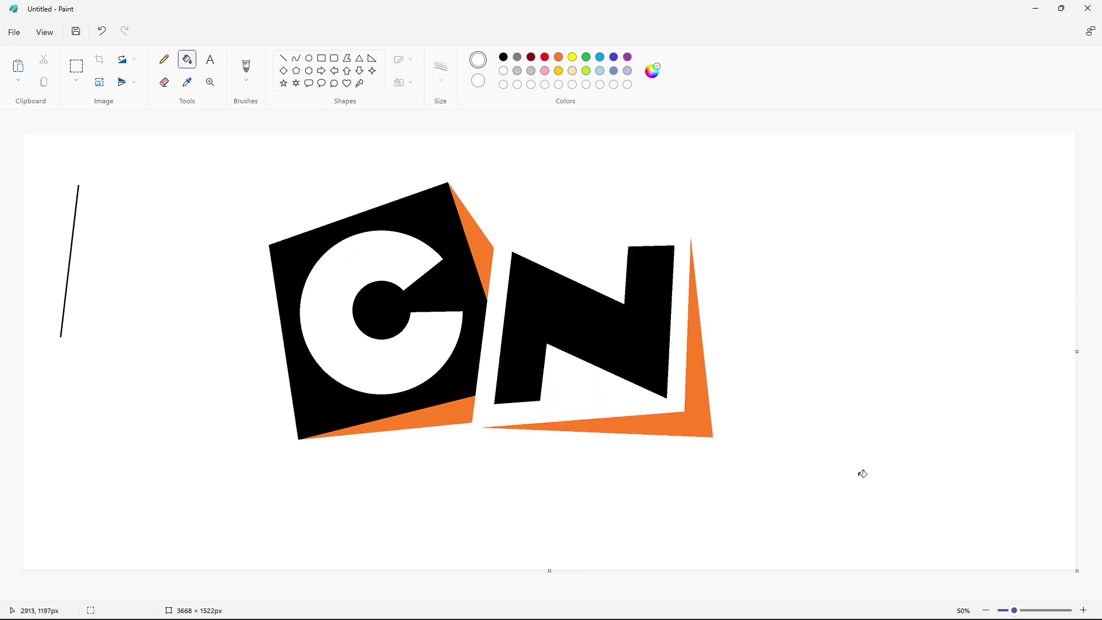
Cut the N's orange shadow narrower with white lines across its lower edge and along its outer right edge
left_click(1083, 610)
left_click_drag(453, 597, 780, 596)
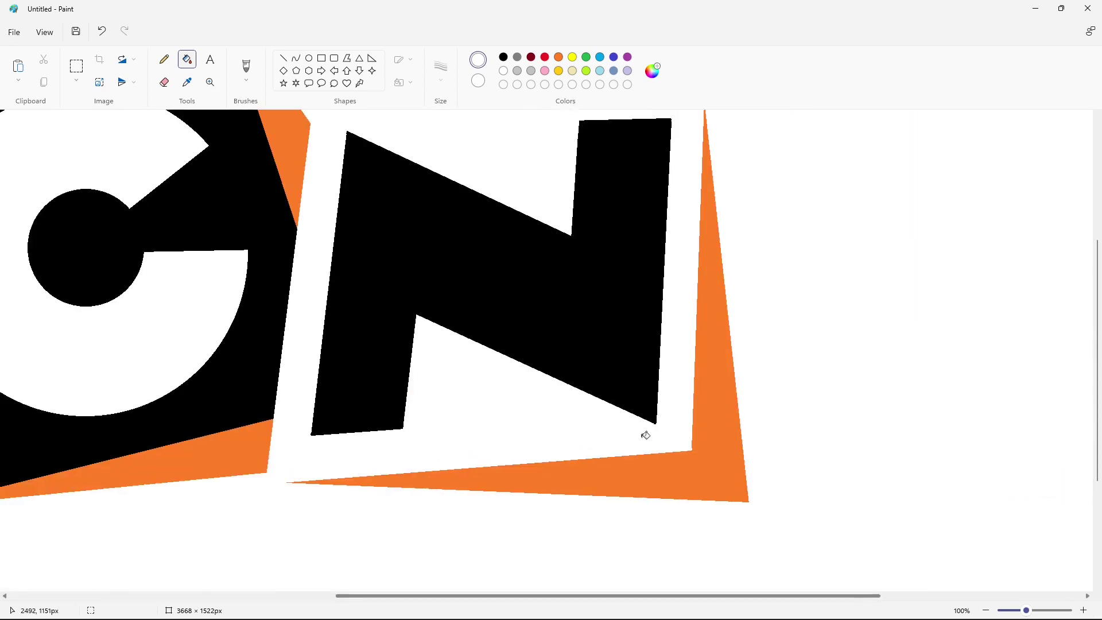
left_click(283, 60)
left_click_drag(285, 482, 827, 489)
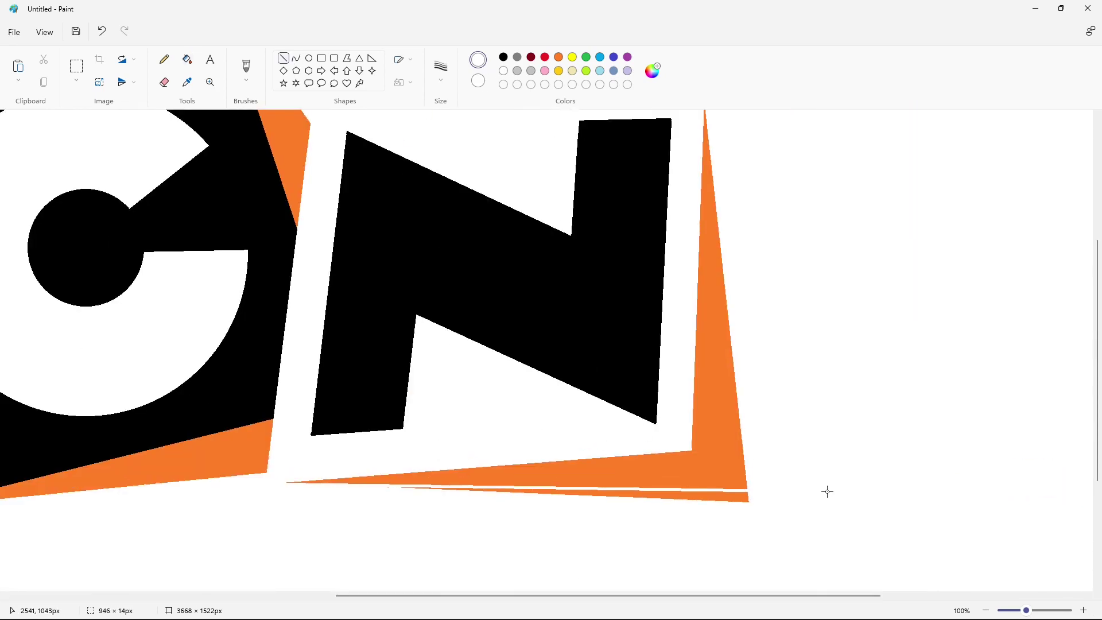
left_click_drag(737, 515, 706, 106)
scroll(787, 233, "up", 1)
left_click(786, 234)
Fill the cut-off orange slivers outside the N's shadow with white
scroll(787, 234, "down", 2)
left_click(187, 60)
left_click(740, 350)
left_click(728, 377)
left_click(742, 377)
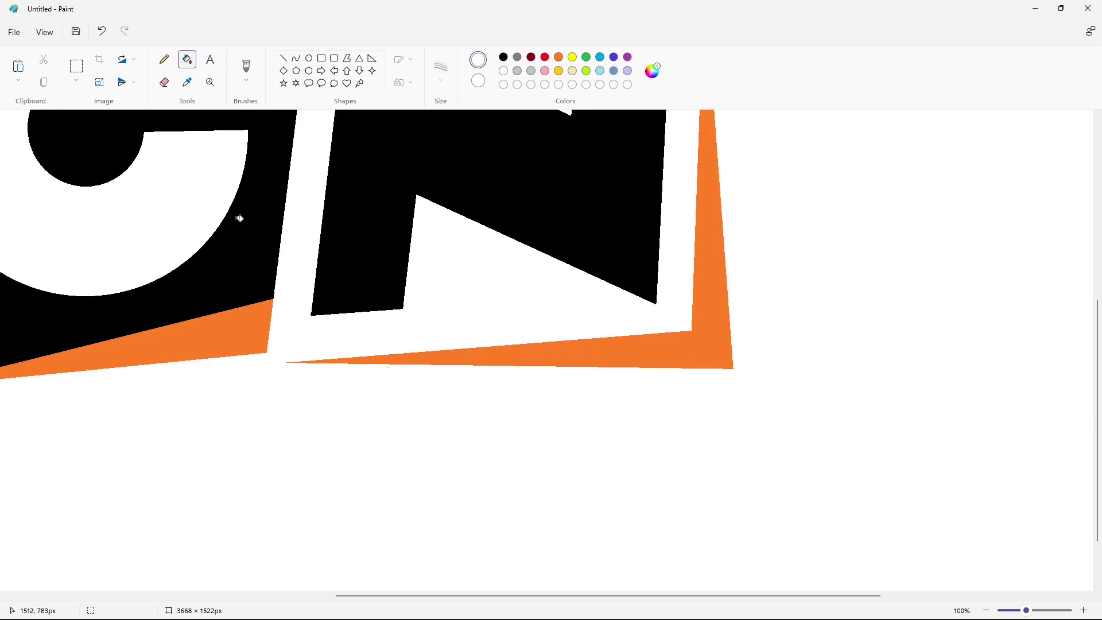
Remove the stray black line at the canvas's far left by filling it white
left_click(164, 82)
scroll(731, 368, "up", 4)
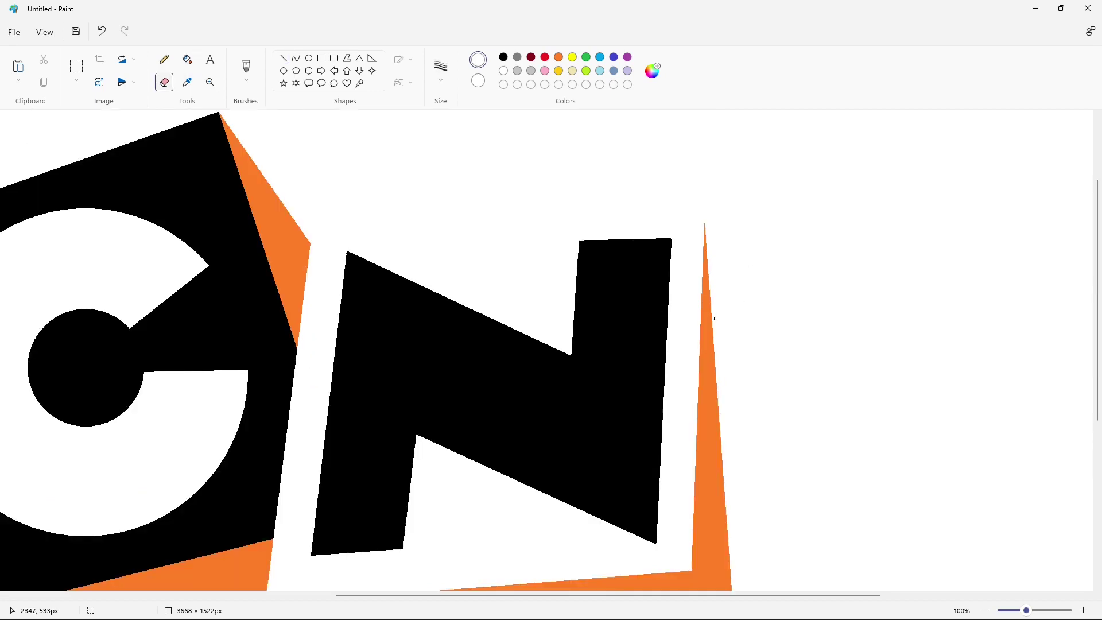
left_click(986, 610)
left_click(187, 59)
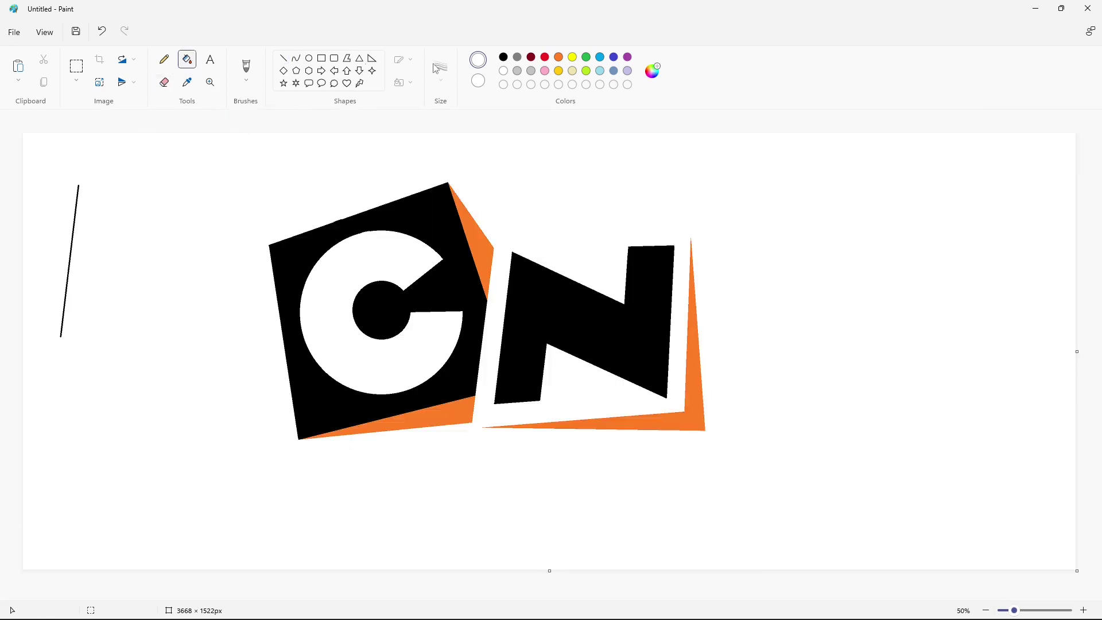
left_click(72, 264)
Add the black caption "CARTOON NETWORK" below the logo in bold Cartoon Slam
left_click(210, 59)
left_click(503, 57)
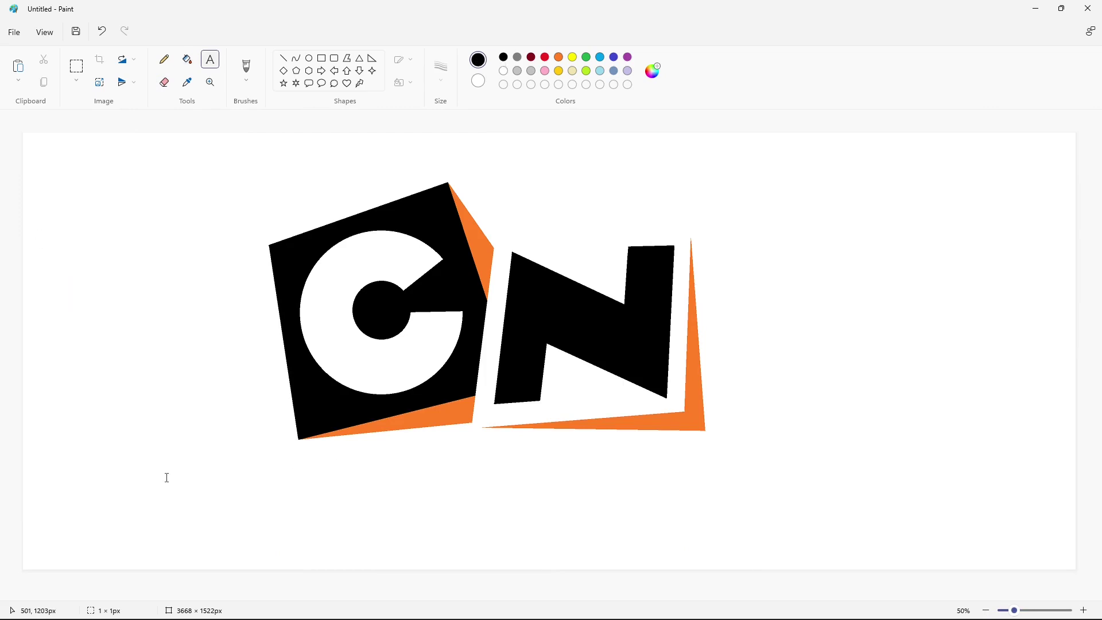
left_click(165, 475)
left_click(453, 127)
left_click(401, 258)
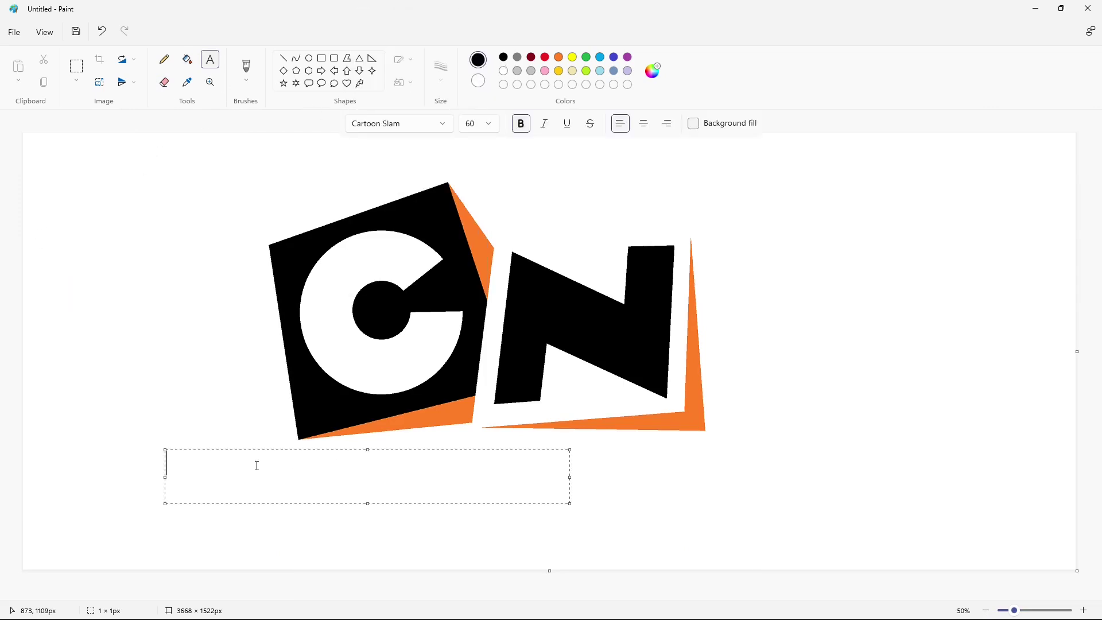
type("CA")
left_click(521, 130)
left_click_drag(207, 466, 16, 478)
type("CART")
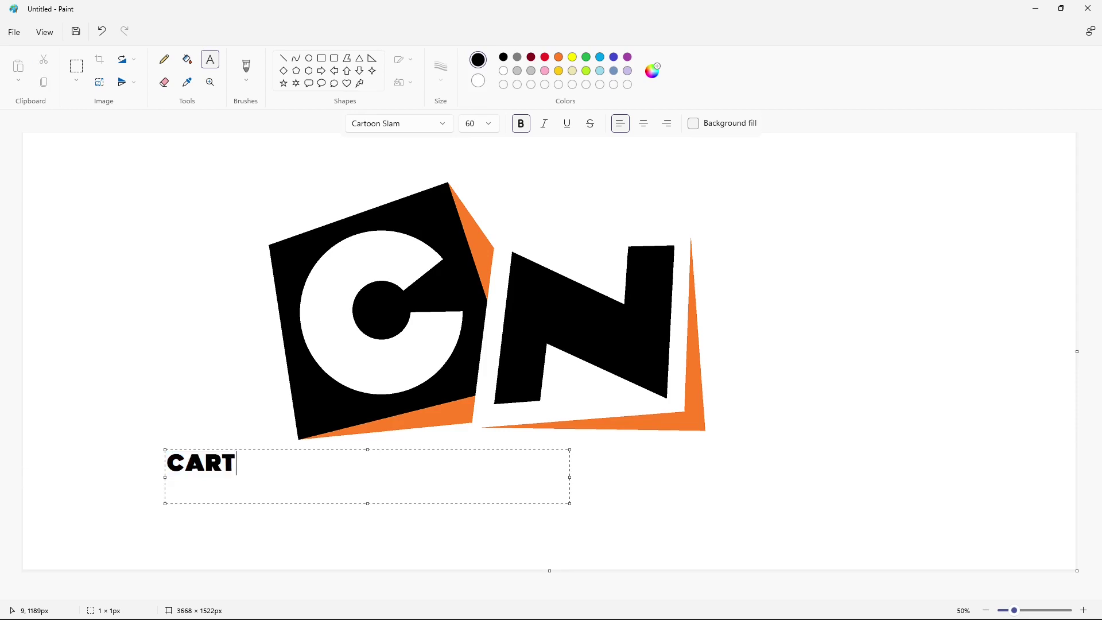
type("OON NETWORK")
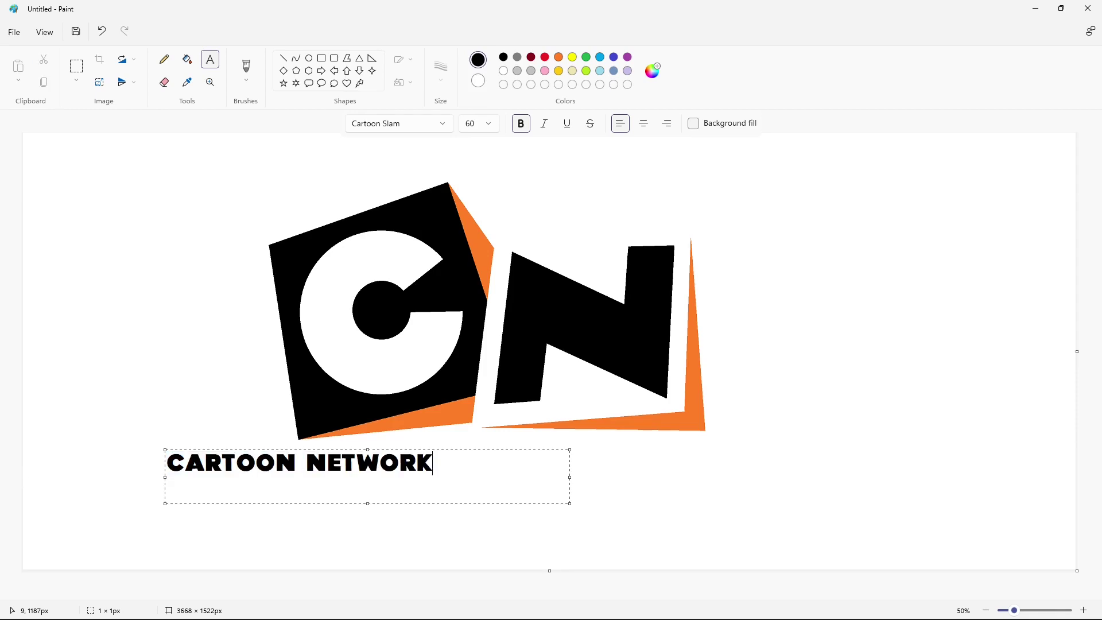
Reshape the caption's text box to sit beneath the logo and set its font size to 100
left_click_drag(569, 478, 829, 489)
left_click_drag(165, 478, 303, 492)
left_click_drag(580, 467, 167, 464)
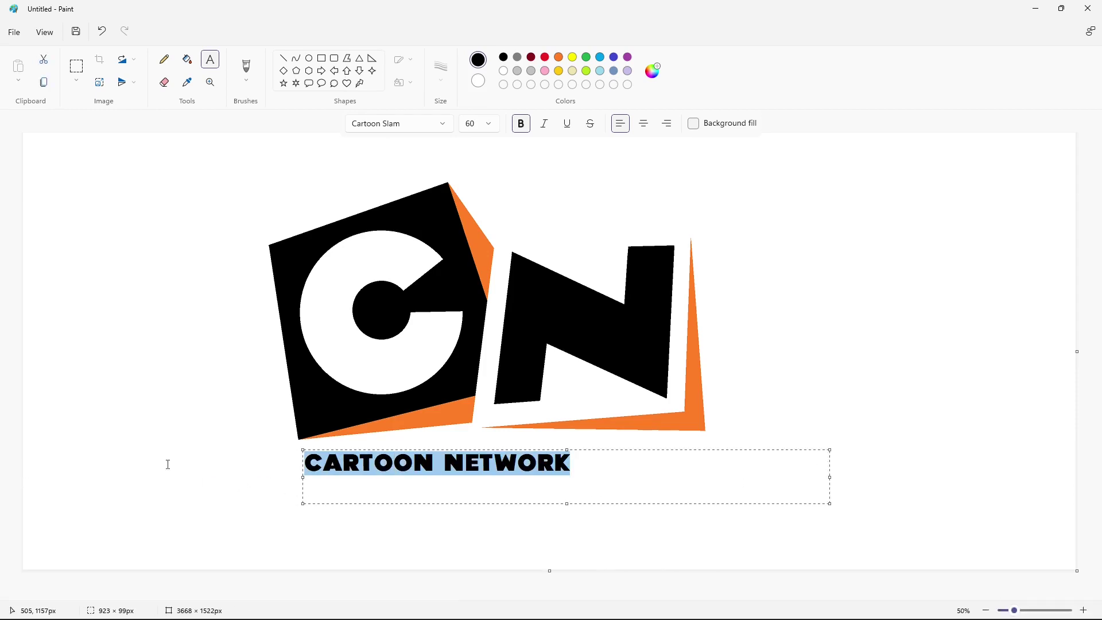
left_click(488, 124)
type("100")
key("Return")
left_click(370, 482)
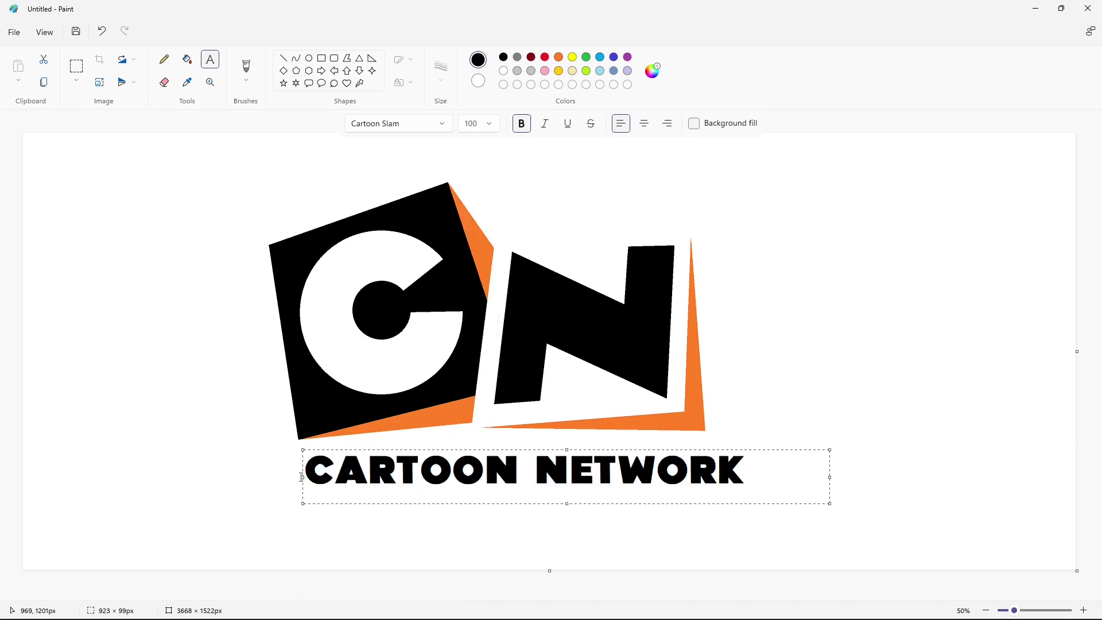
Set the caption's font size to 110, extend its text box to the left, and place the text lower beneath the logo
left_click_drag(303, 485, 276, 485)
left_click(491, 124)
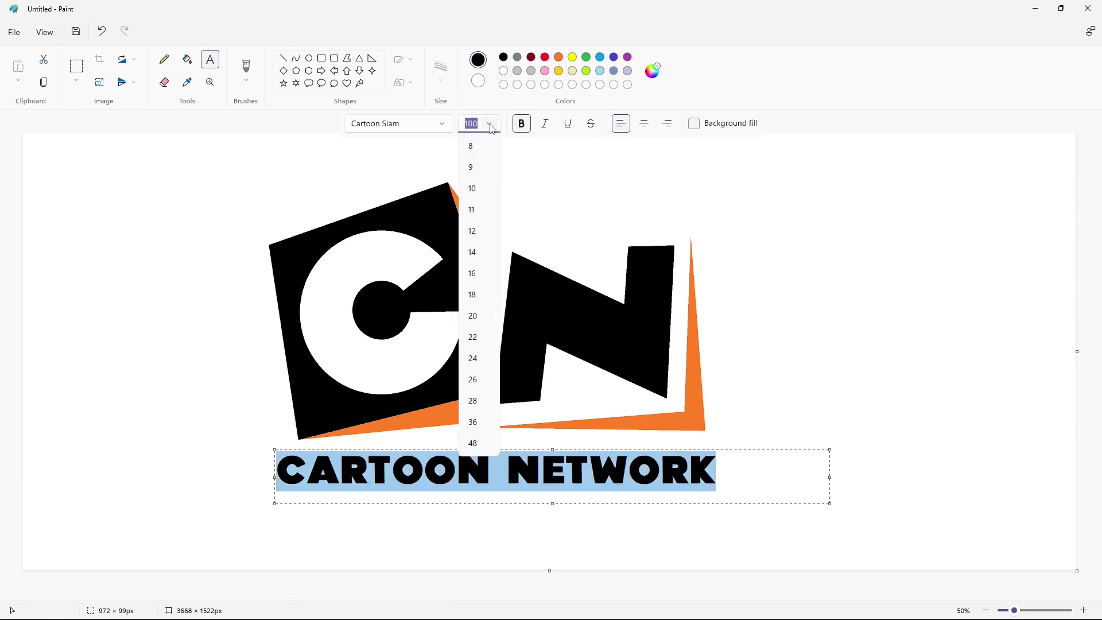
type("110")
key("Return")
left_click(615, 477)
left_click_drag(274, 476, 262, 483)
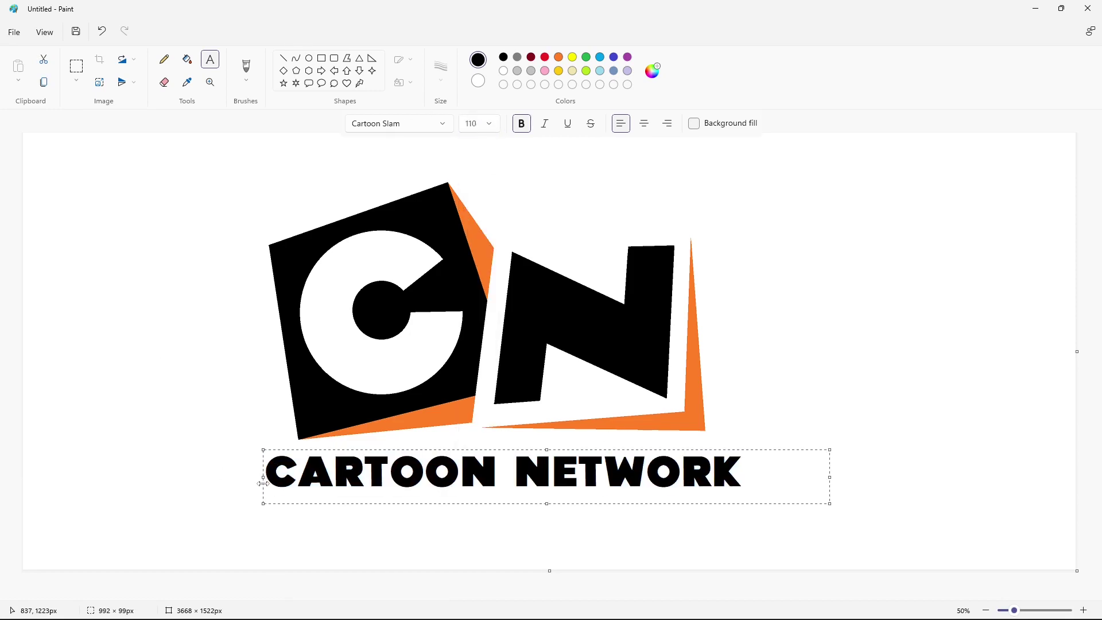
left_click_drag(546, 503, 547, 543)
left_click_drag(546, 450, 546, 473)
left_click(76, 66)
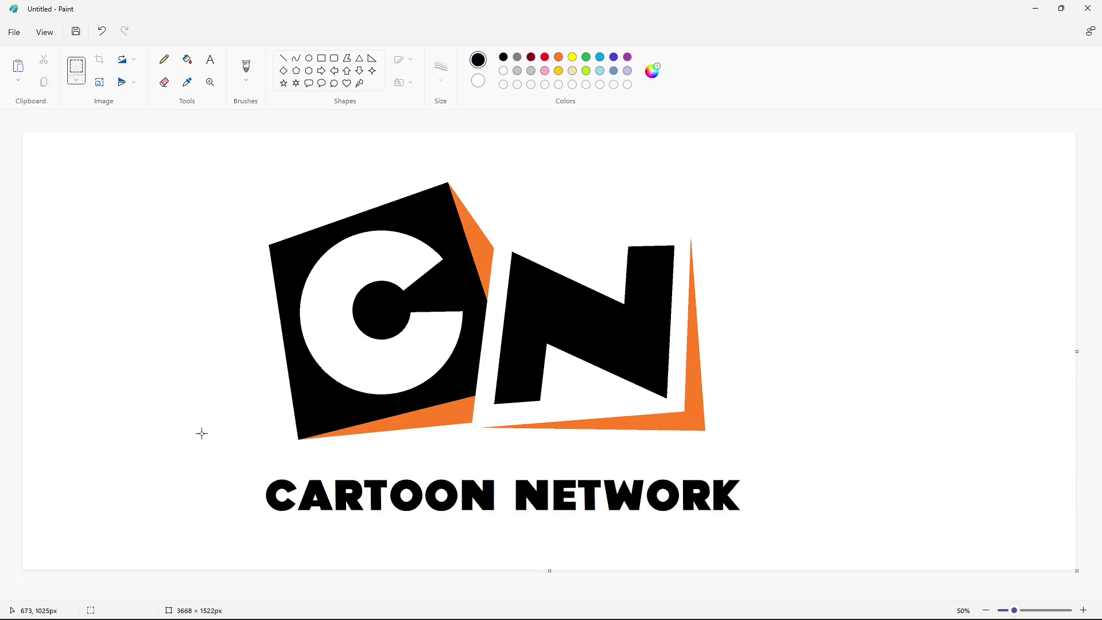
Cut and paste the caption, placing it closer beneath the CN logo
left_click_drag(120, 450, 924, 566)
key("ctrl+x")
key("ctrl+v")
left_click_drag(419, 193, 512, 484)
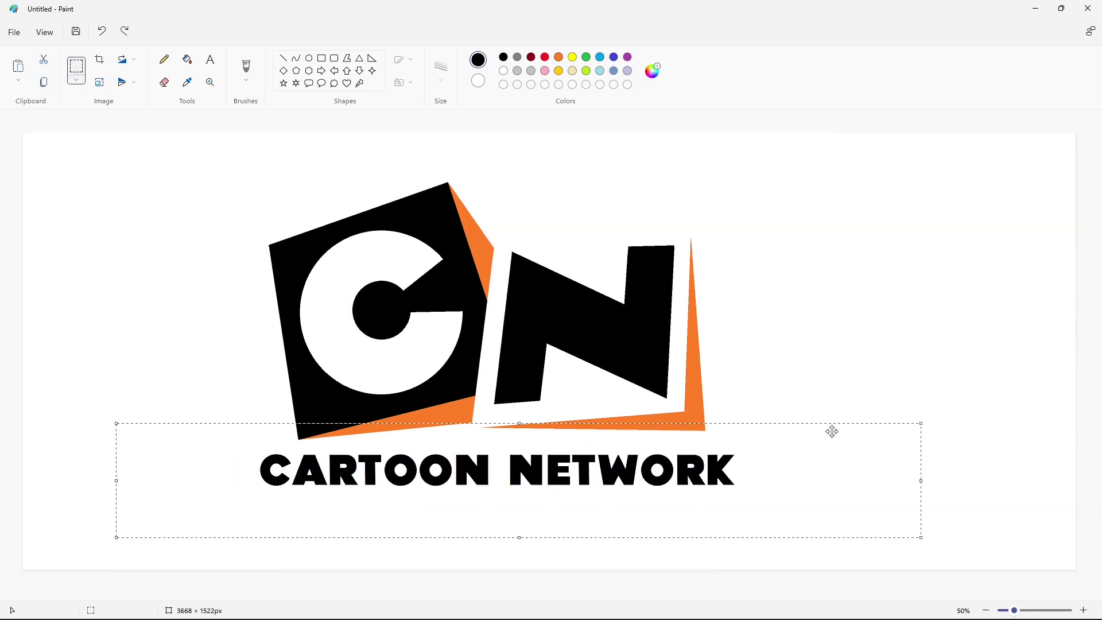
left_click(836, 366)
Copy the logo with its caption, cover the original with a solid white rectangle, and paste the copy centred on the canvas
left_click_drag(151, 149, 861, 543)
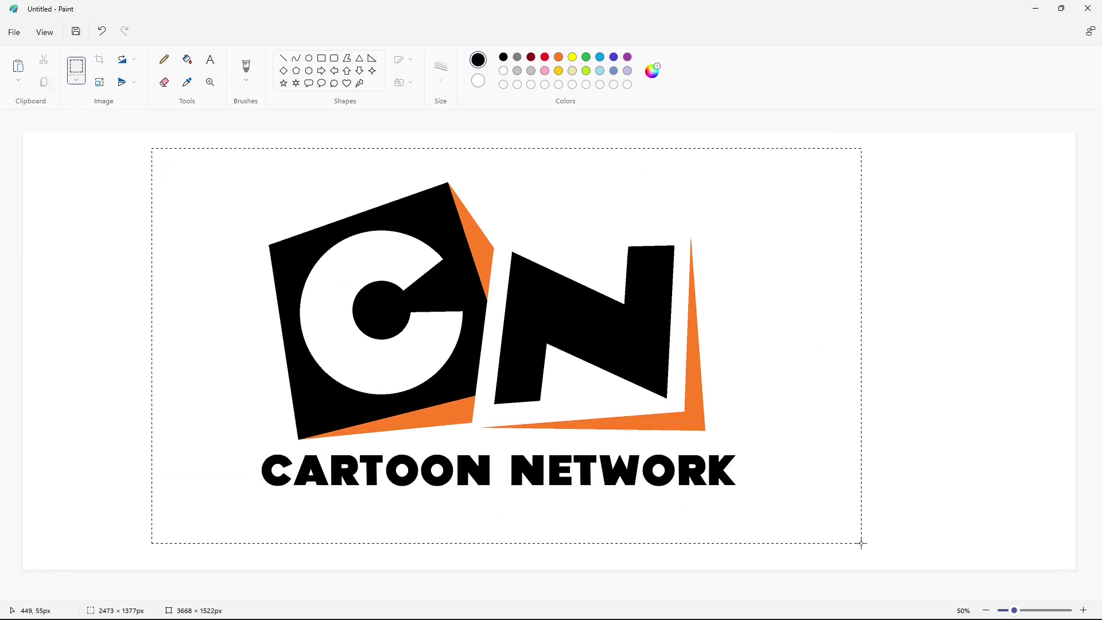
left_click(918, 459)
left_click(503, 70)
left_click(321, 58)
left_click(404, 82)
left_click(396, 134)
left_click_drag(152, 149, 832, 517)
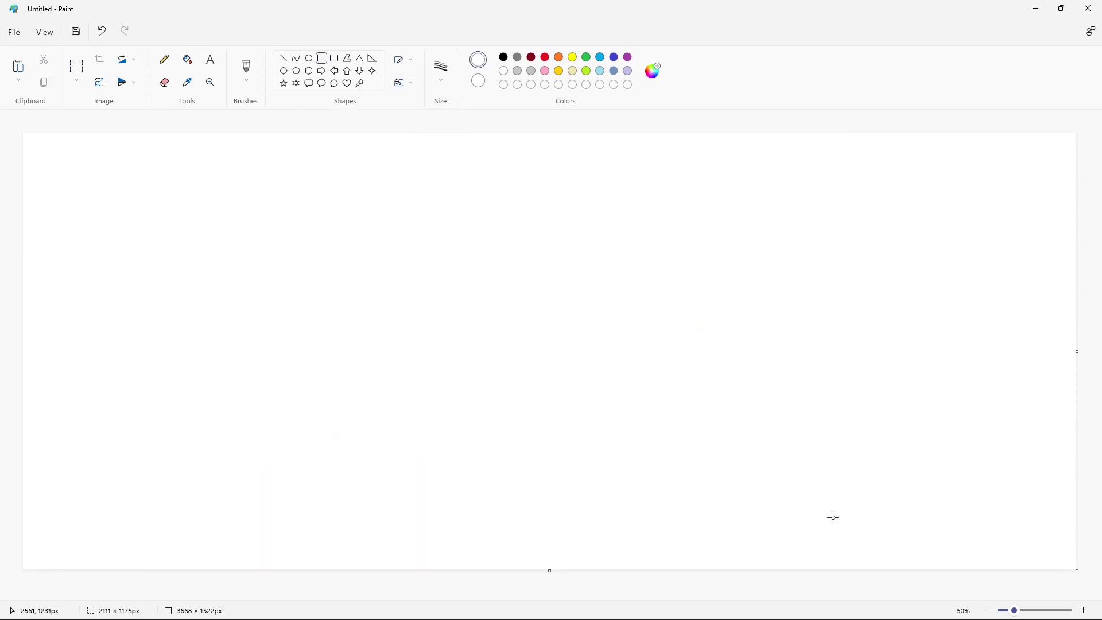
key("ctrl+v")
left_click_drag(347, 339, 548, 354)
left_click(974, 372)
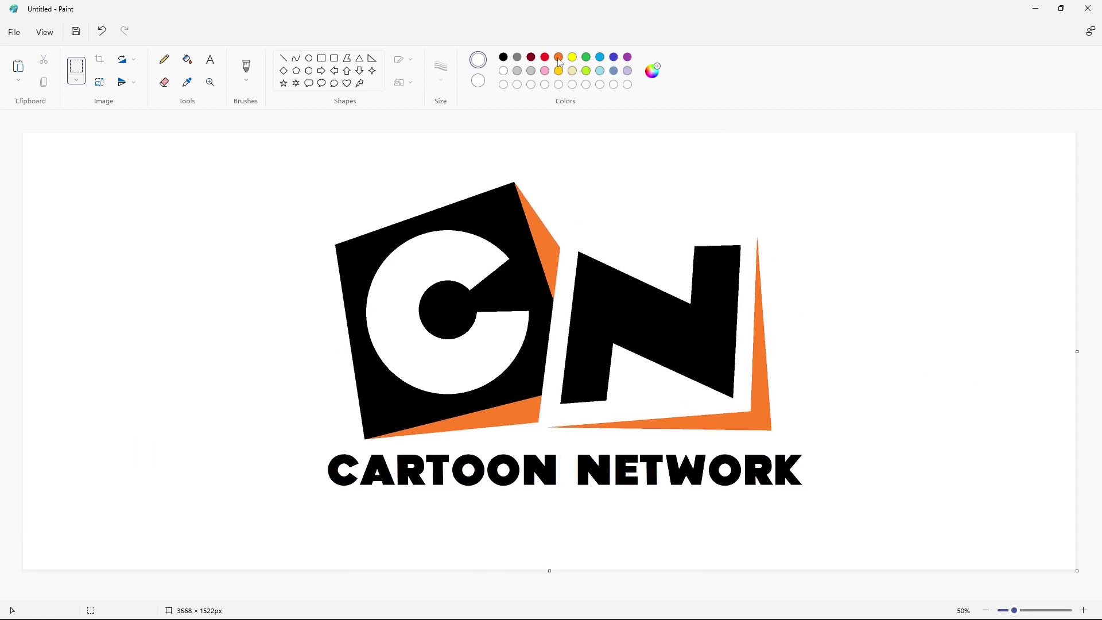
Create a custom pinkish red (Red 218, Green 82, Blue 96) and fill the three orange shadow shapes with it
left_click(627, 57)
left_click(545, 70)
left_click(652, 71)
left_click_drag(648, 239, 675, 280)
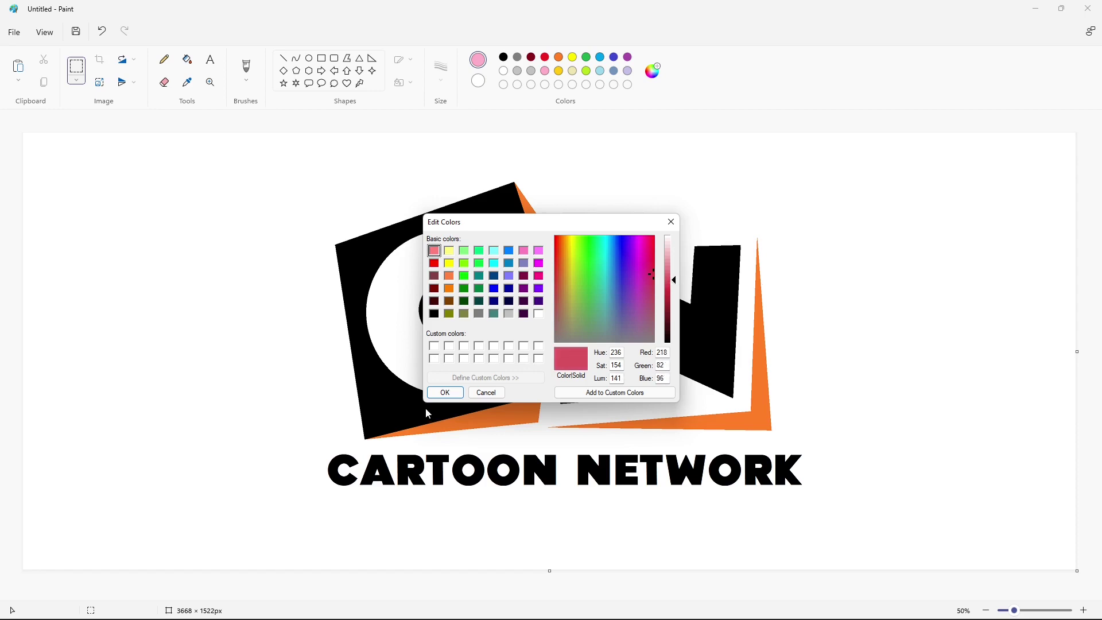
left_click(445, 393)
left_click(187, 59)
left_click(545, 241)
left_click(488, 418)
left_click(741, 419)
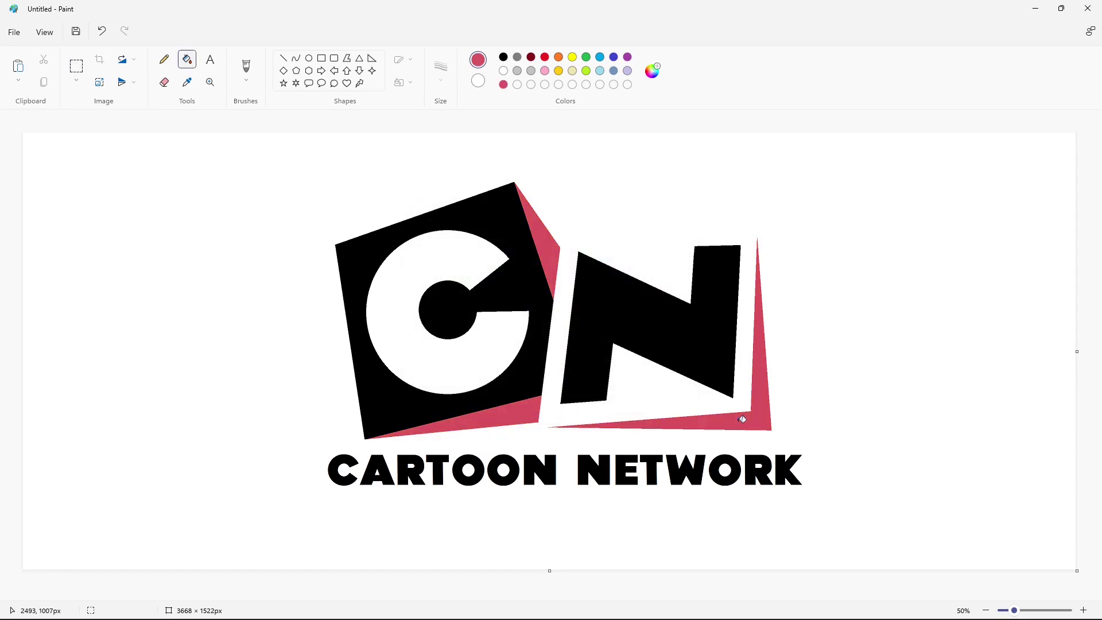
Create a deeper crimson custom color and fill the three shadow shapes around the C and N with it
left_click(652, 70)
left_click_drag(705, 291, 674, 283)
left_click(450, 391)
left_click(556, 258)
left_click(505, 417)
left_click(763, 416)
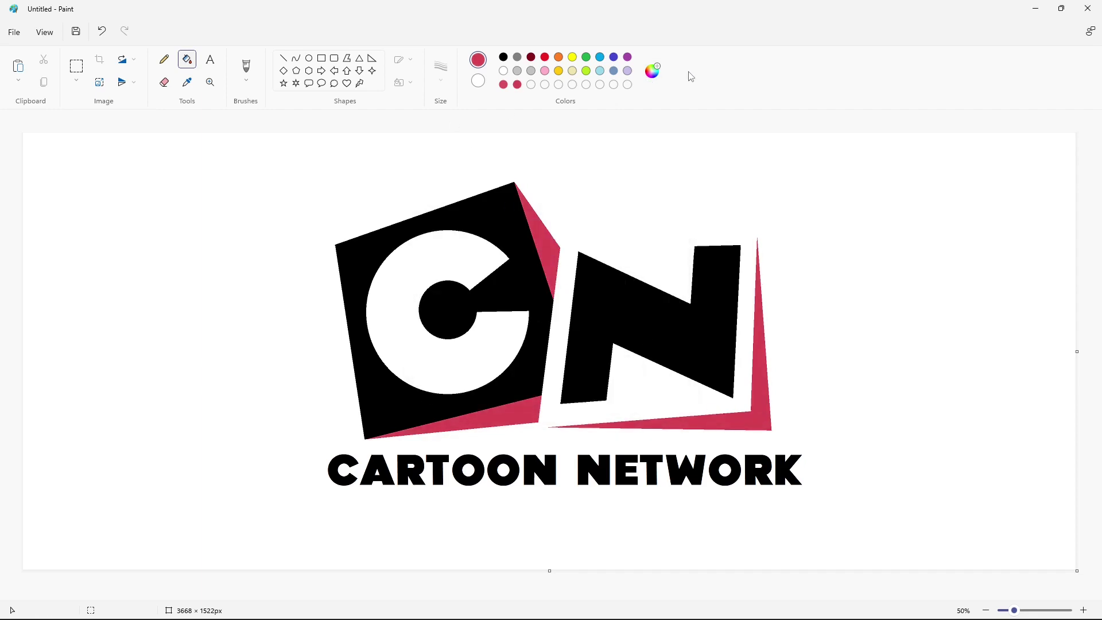